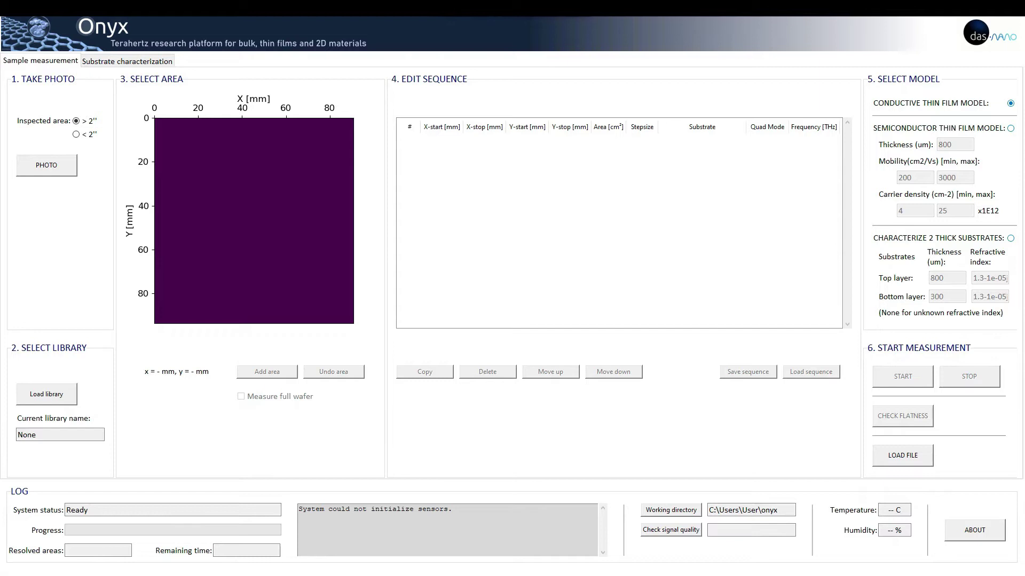
In substrate characterization, outline a measurement area on the quartz photo spanning about X 39.5–62.5 mm and Y 34–51 mm
click(127, 61)
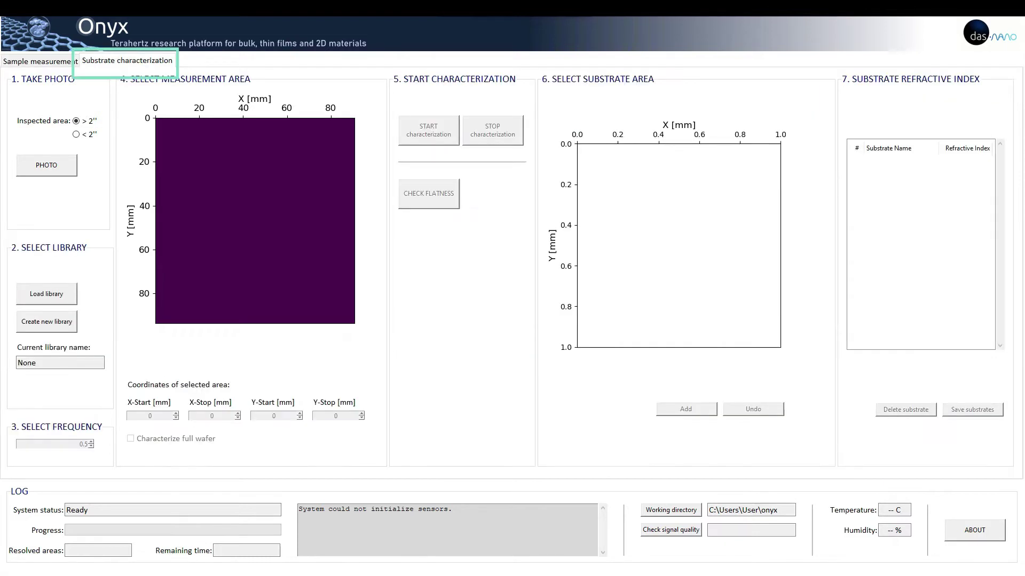
click(40, 61)
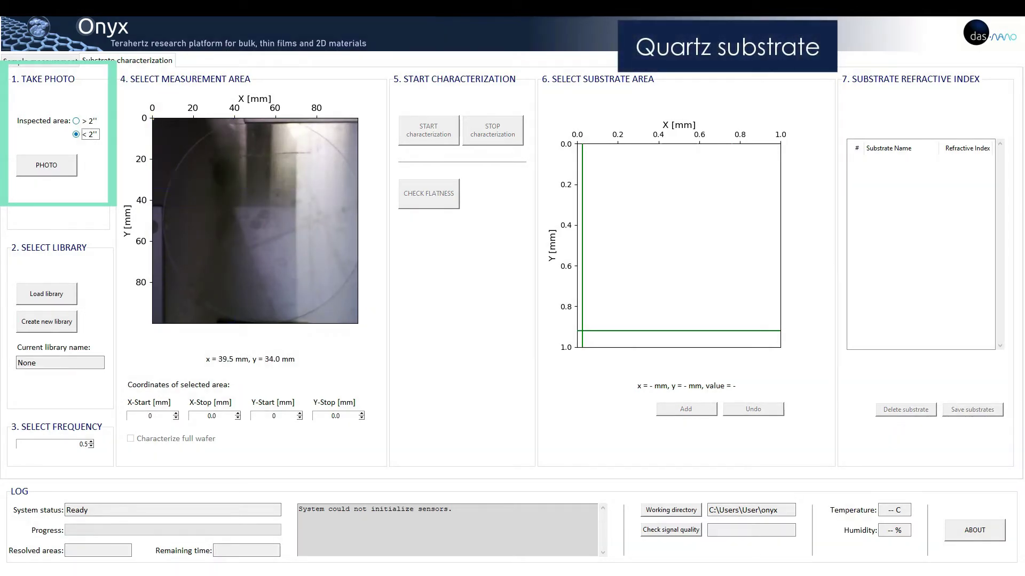
drag(233, 188, 281, 223)
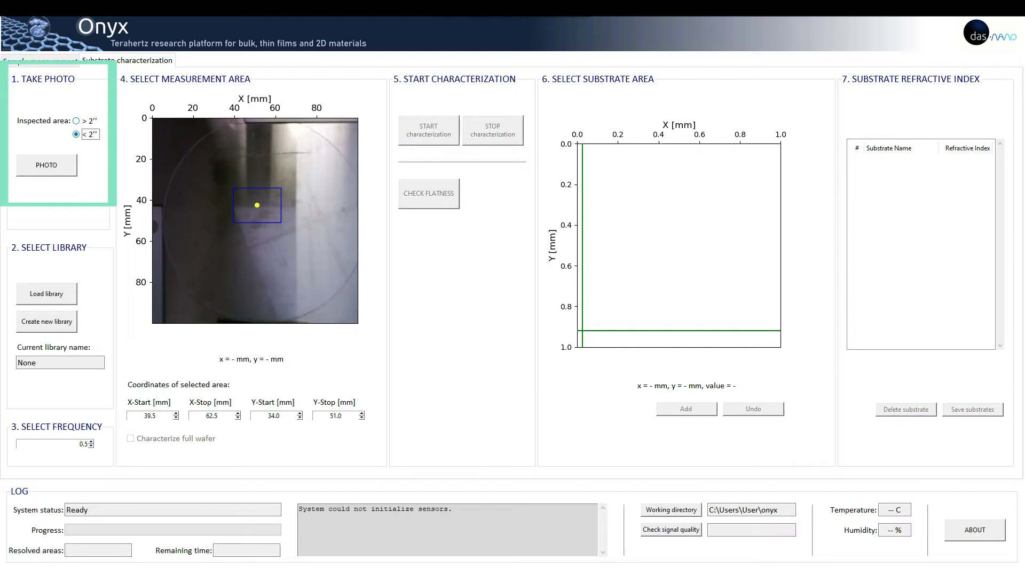
Create a new substrate library named DEMO_ONYX in the onyx folder
click(46, 321)
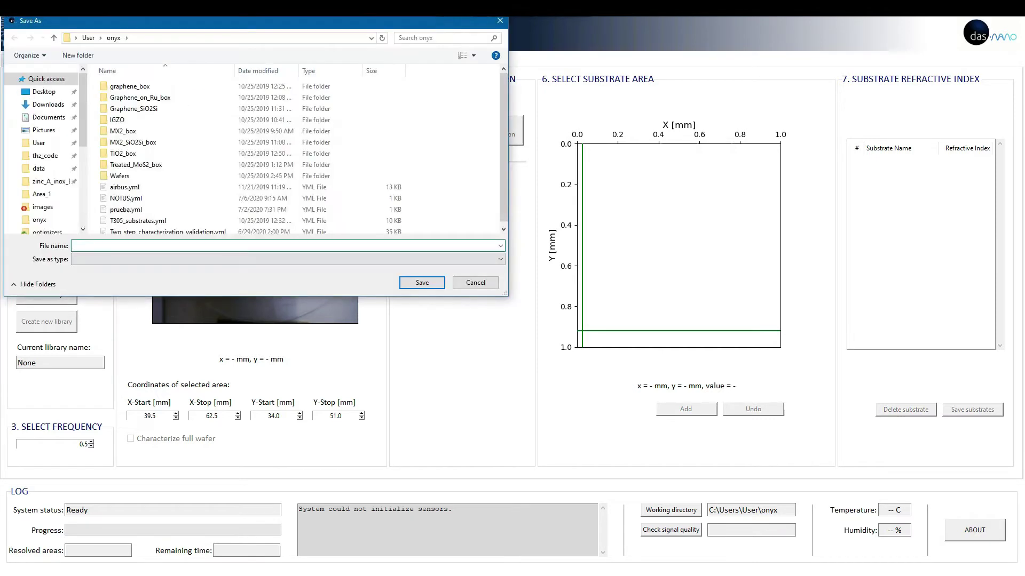
text(DEMO)
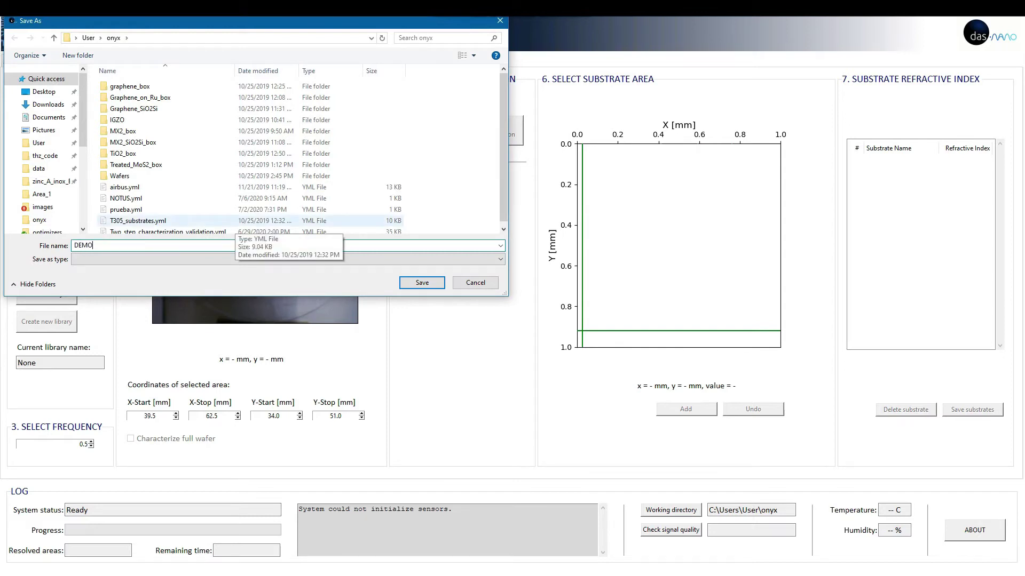
text(_ONYX)
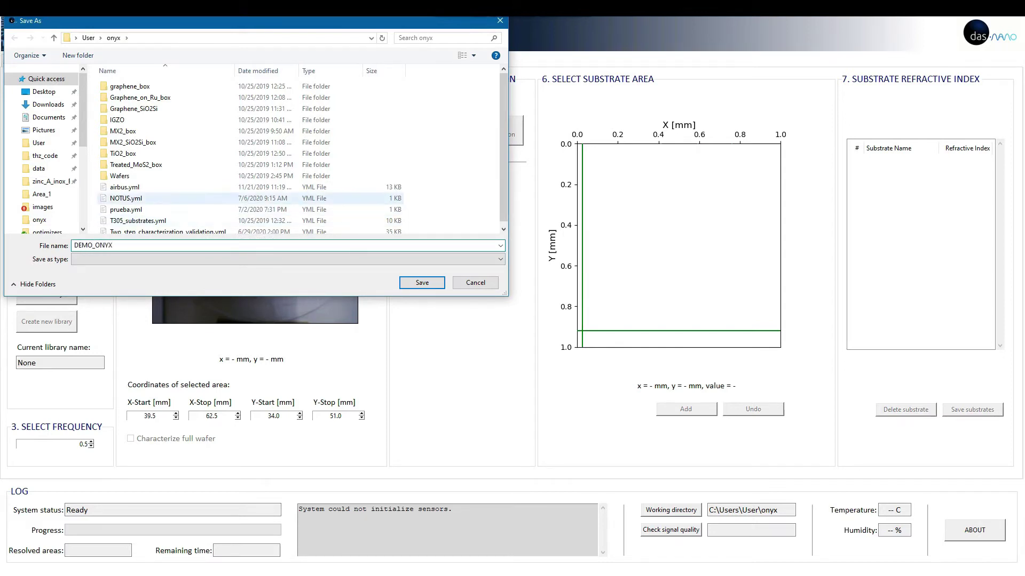
click(422, 282)
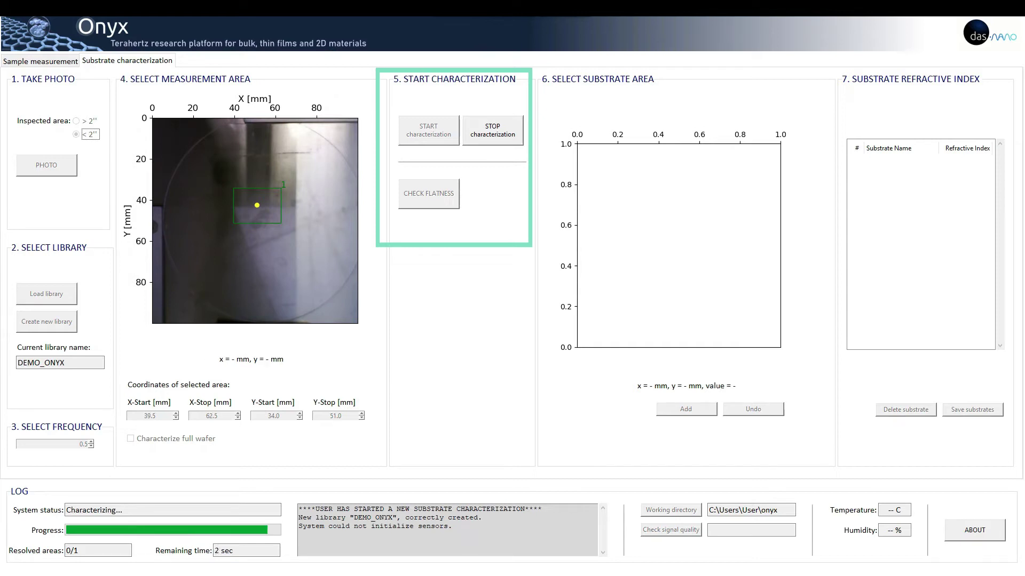
Add a substrate area from the refractive index map, spanning about X 7–18 mm and Y 4–12 mm
key(Return)
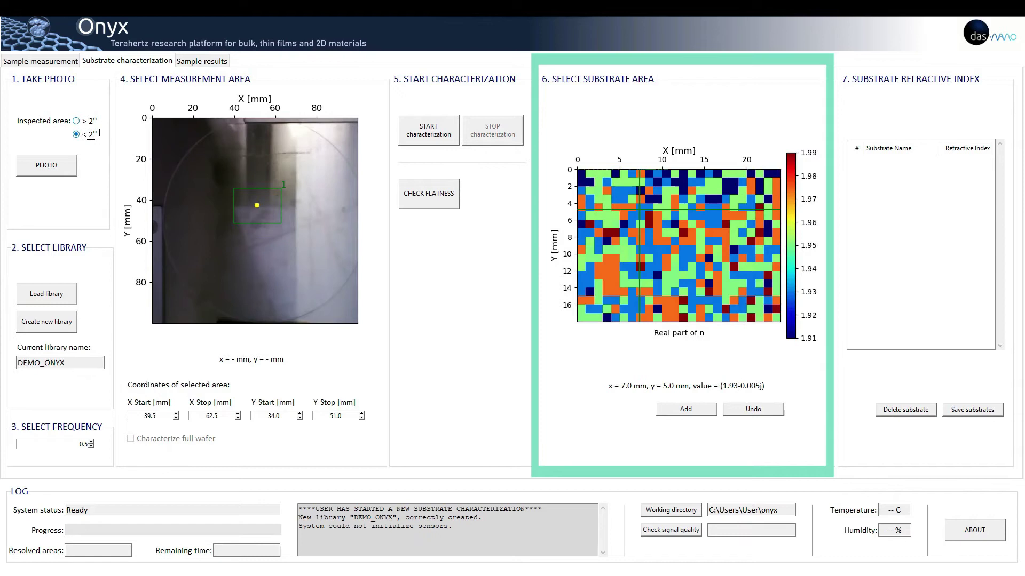
mouse_move(653, 211)
mouse_down()
mouse_move(738, 211)
mouse_move(738, 288)
mouse_move(611, 288)
mouse_move(637, 288)
mouse_move(628, 288)
mouse_up()
click(685, 409)
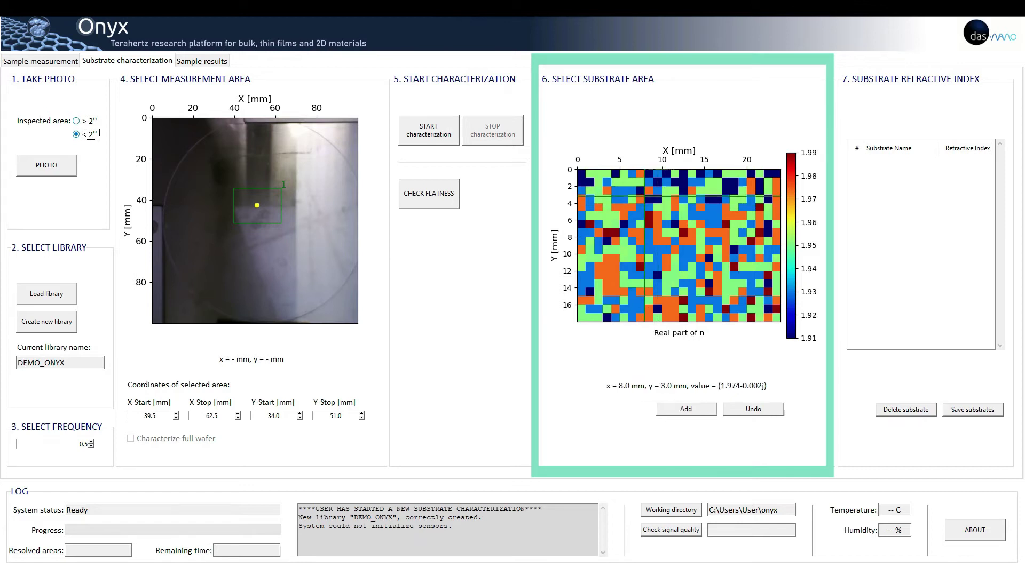
mouse_move(637, 204)
mouse_down()
mouse_move(730, 204)
mouse_move(729, 271)
mouse_move(637, 271)
mouse_up()
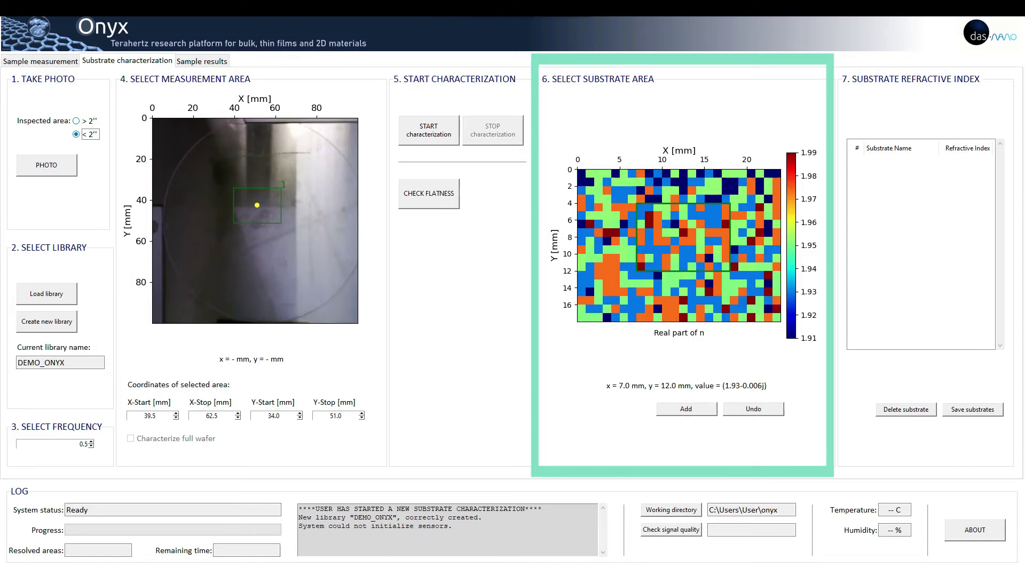
click(685, 409)
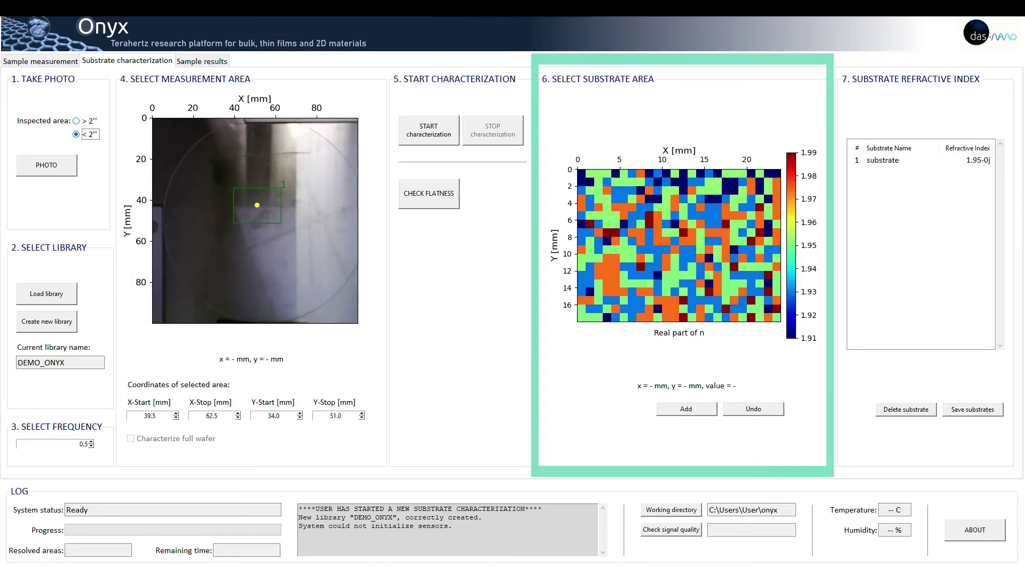
Rename the newly added substrate as Quartz_demo and save the substrates to the library
click(878, 160)
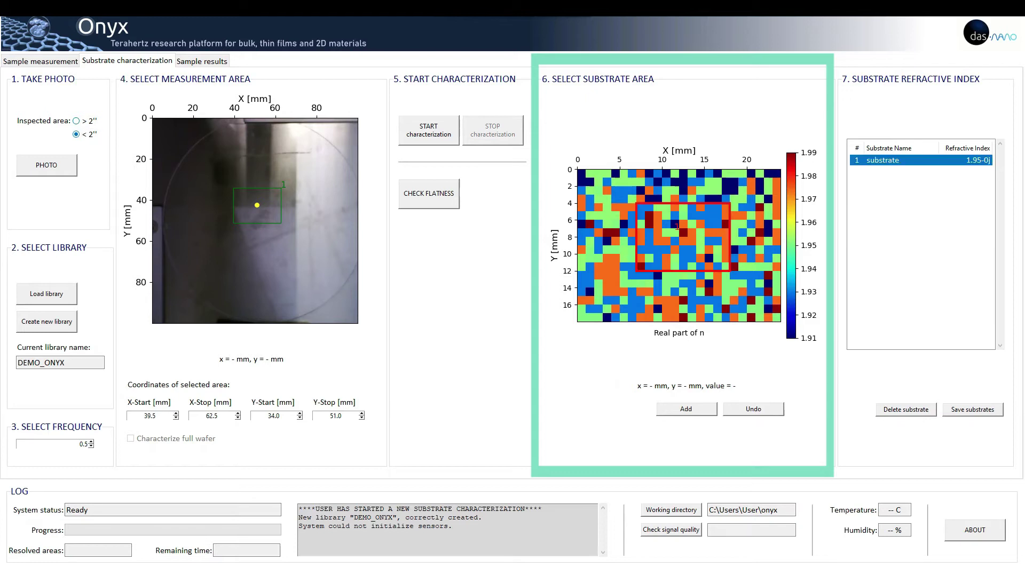
text(Qu)
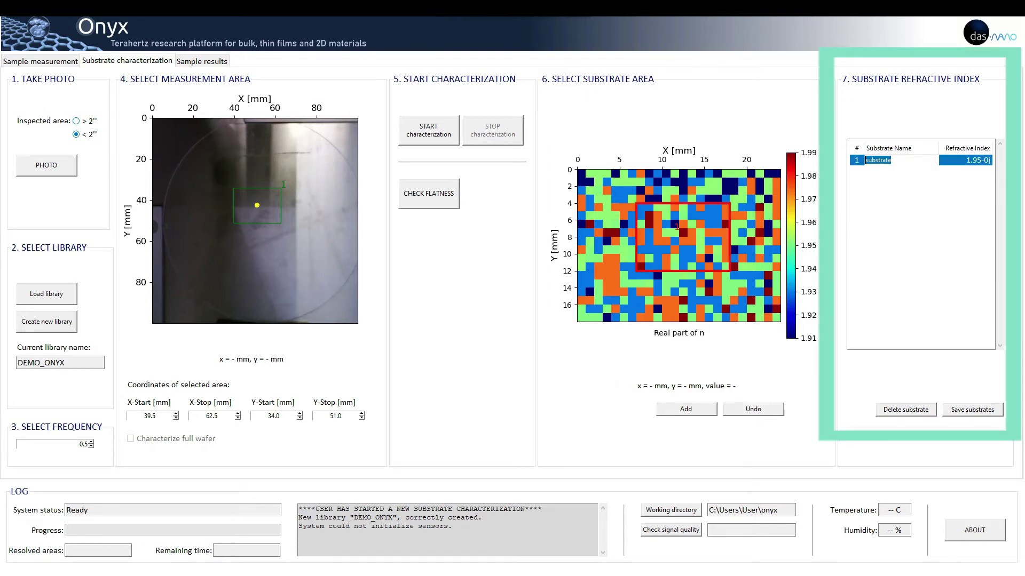
text(artz_demo)
key(Return)
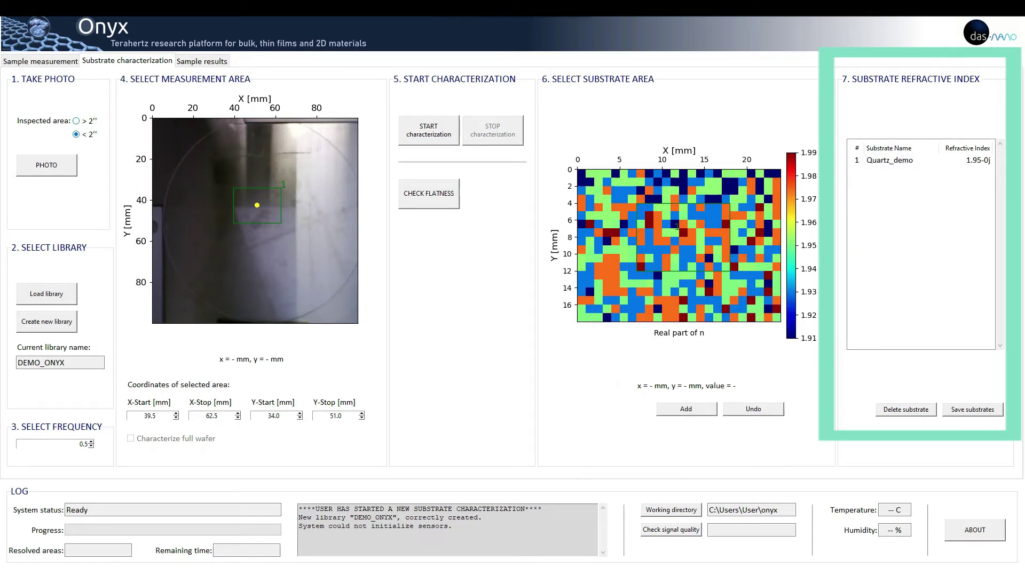
click(971, 409)
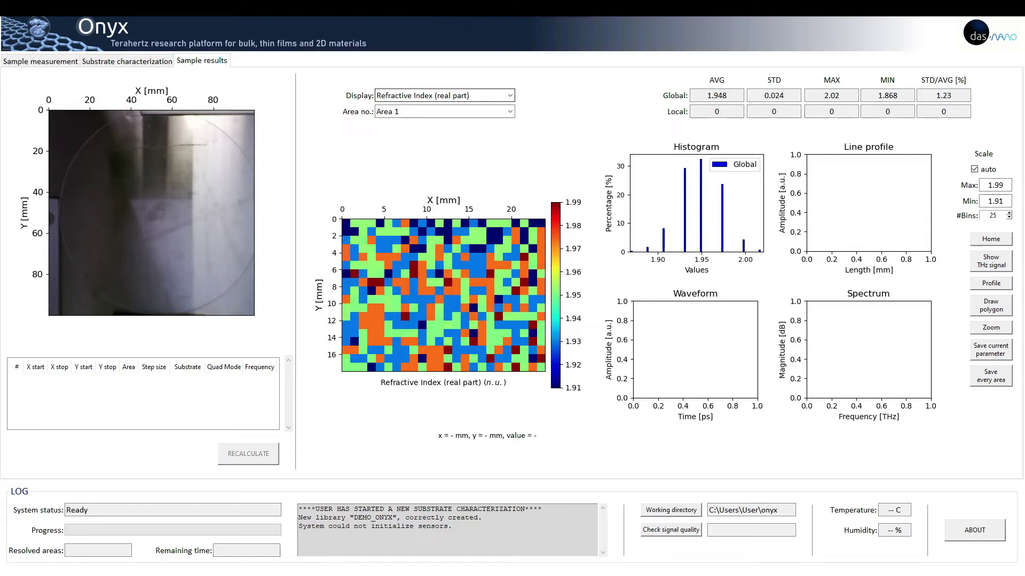
Display the map of the refractive index's imaginary part for Area 1
click(509, 95)
click(510, 95)
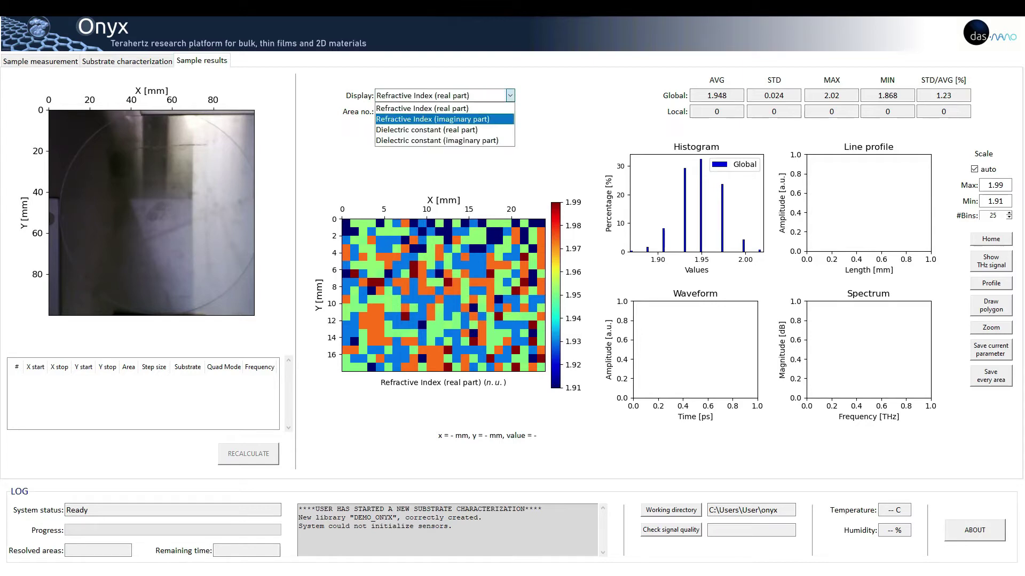
click(433, 119)
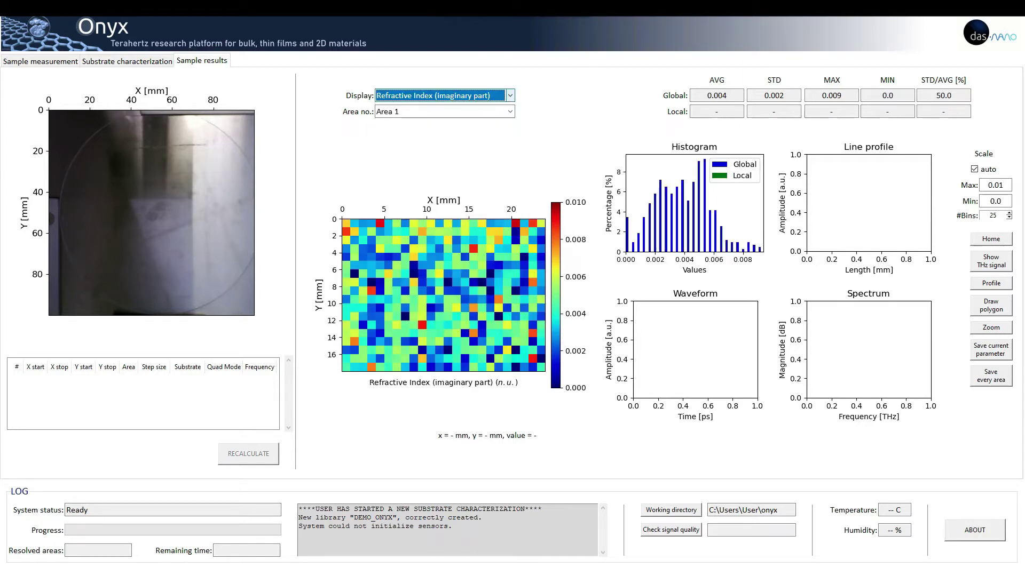
Display the real part and then the imaginary part of the dielectric constant for Area 1
click(510, 95)
key(Down)
key(Return)
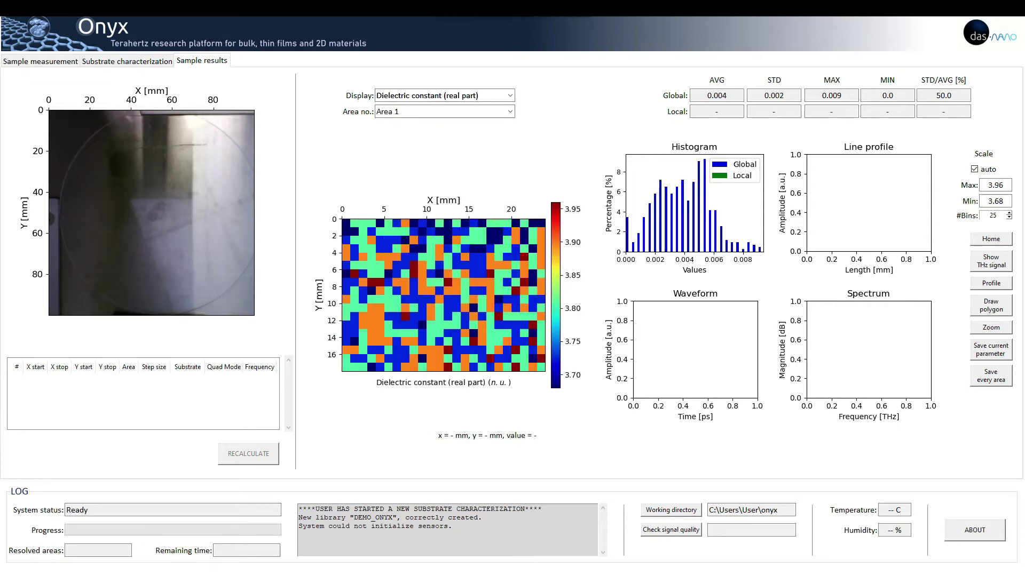
key(alt+Down)
key(Up)
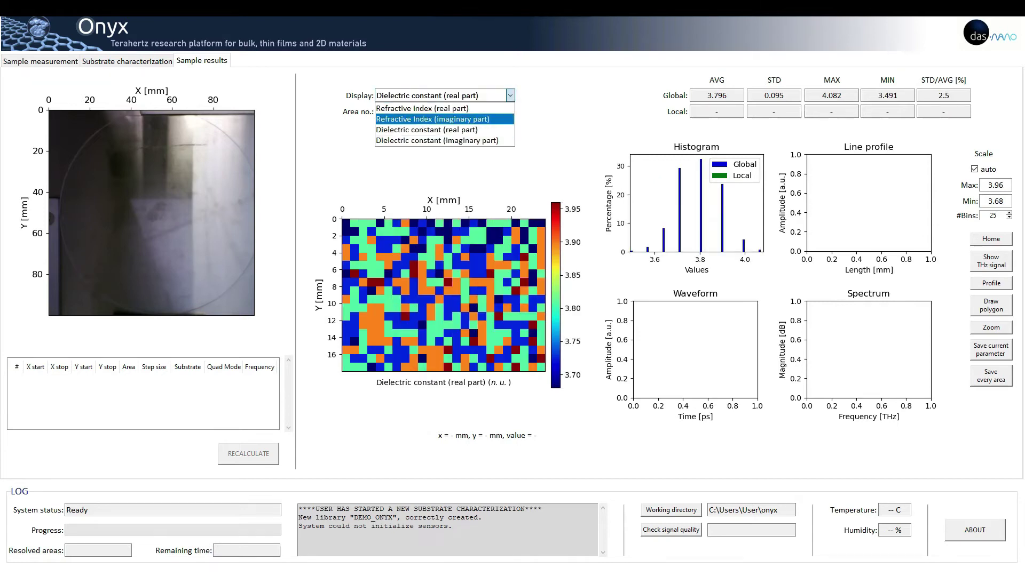
key(Down)
key(Down)
key(Return)
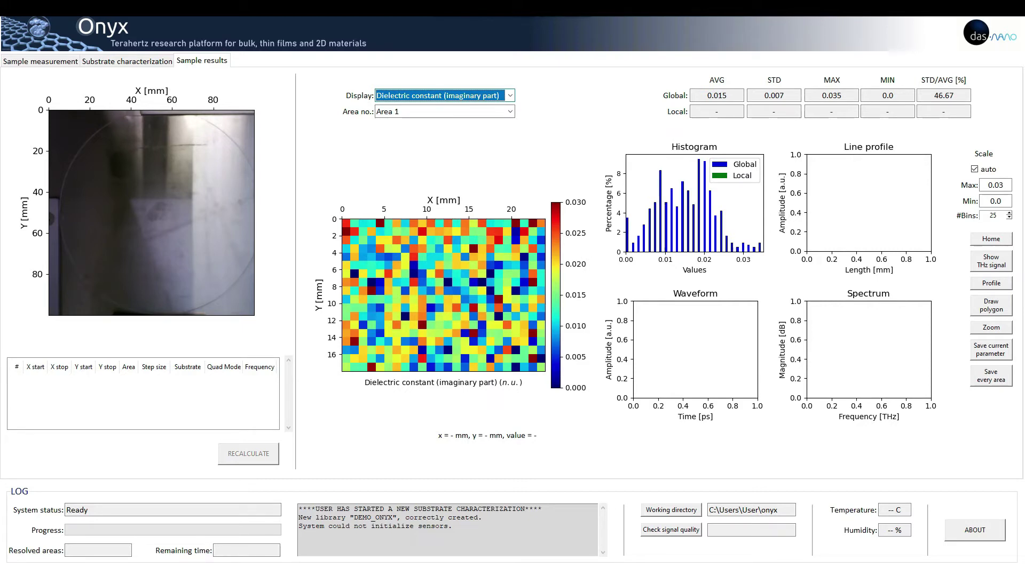
Show the THz waveform and spectrum at three points of the dielectric constant map
click(990, 261)
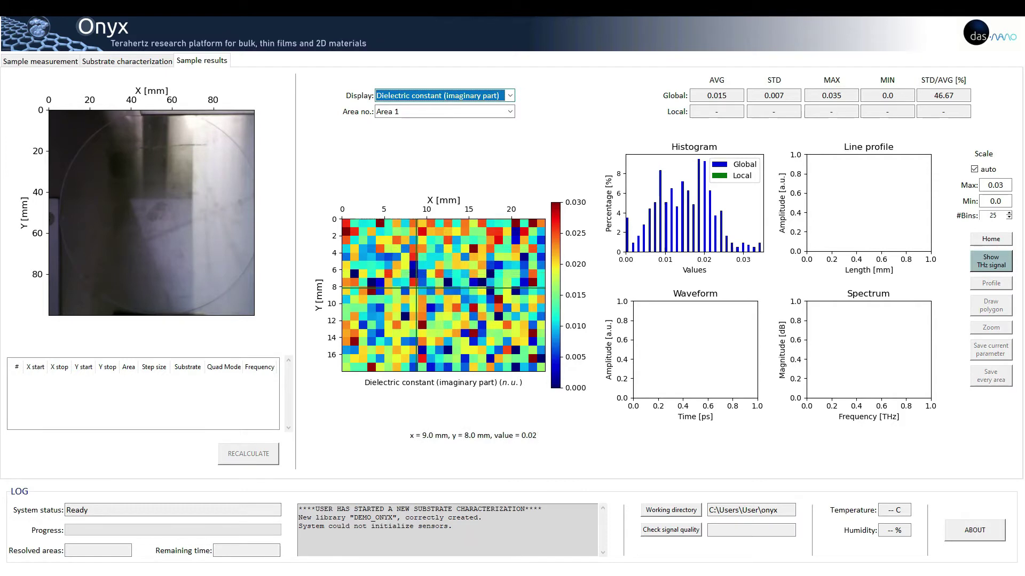
click(443, 274)
click(498, 263)
click(507, 322)
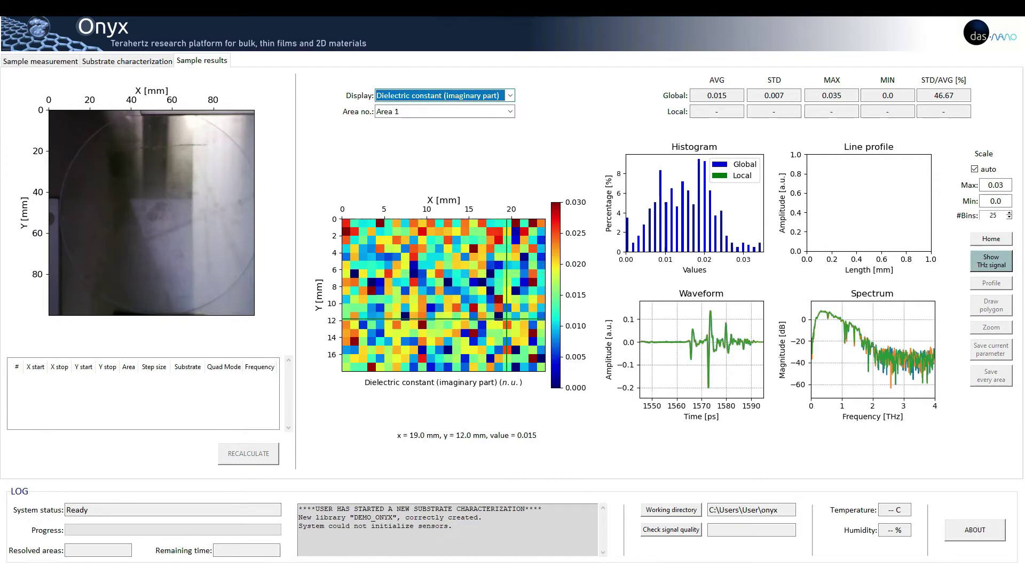
click(991, 261)
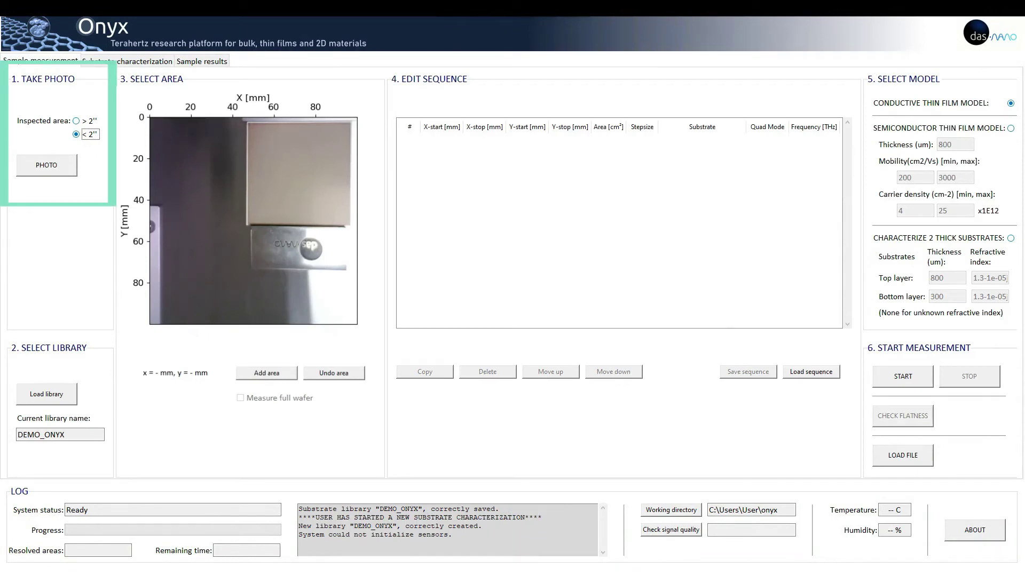
Take a photo of the PEDOT-over-quartz sample and agree to start a new measurement
click(46, 165)
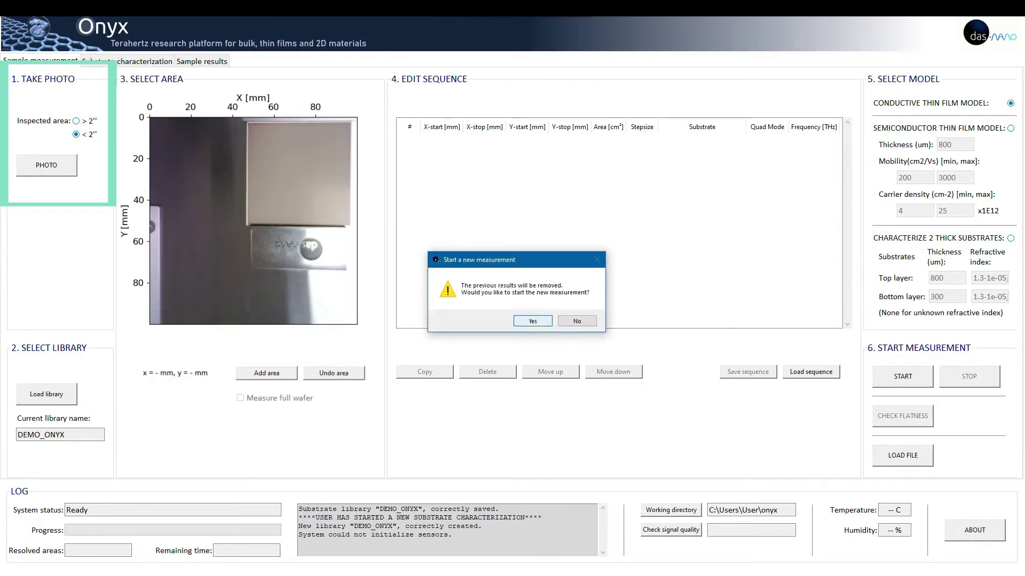
key(Return)
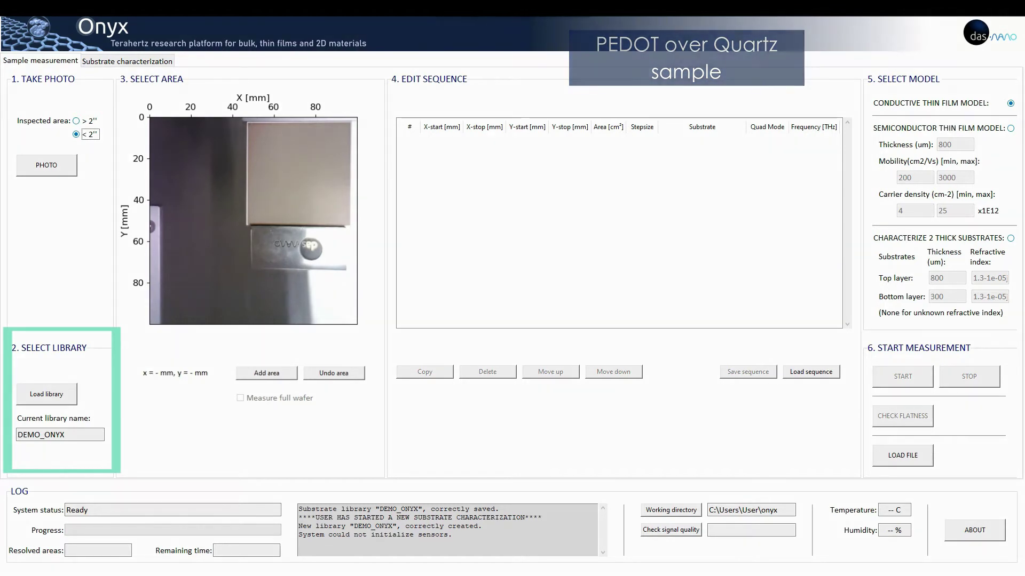
Add two measurement areas on the square sample: about 14 by 10 mm near its centre and about 5 by 4.5 mm towards its upper-right corner
drag(277, 167, 301, 184)
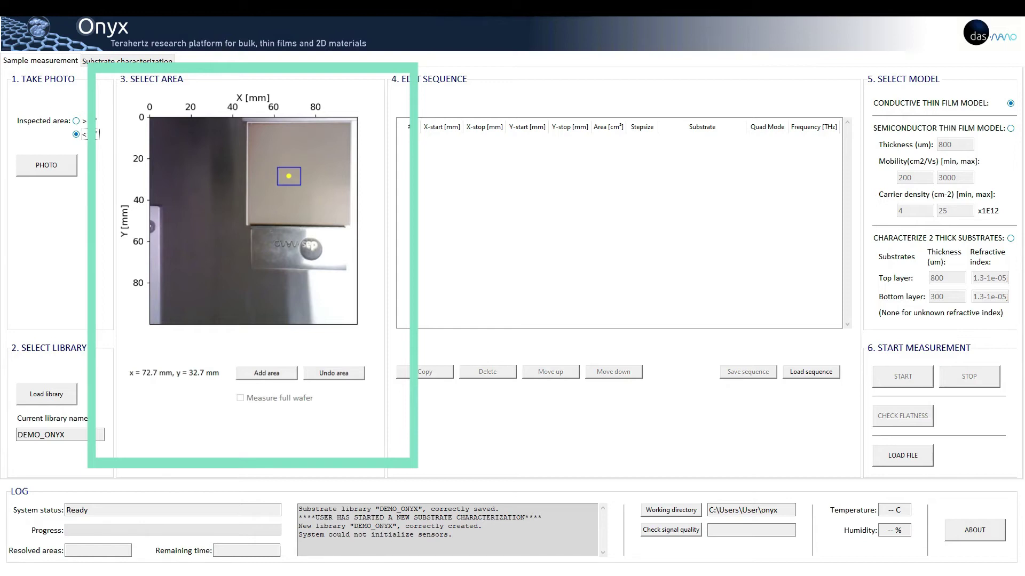
click(266, 372)
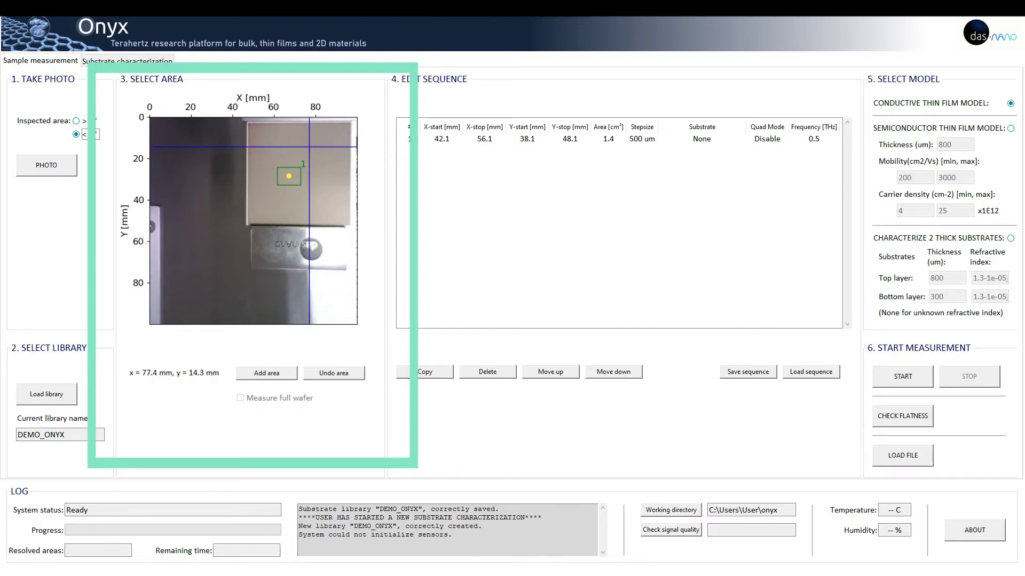
drag(306, 151, 317, 158)
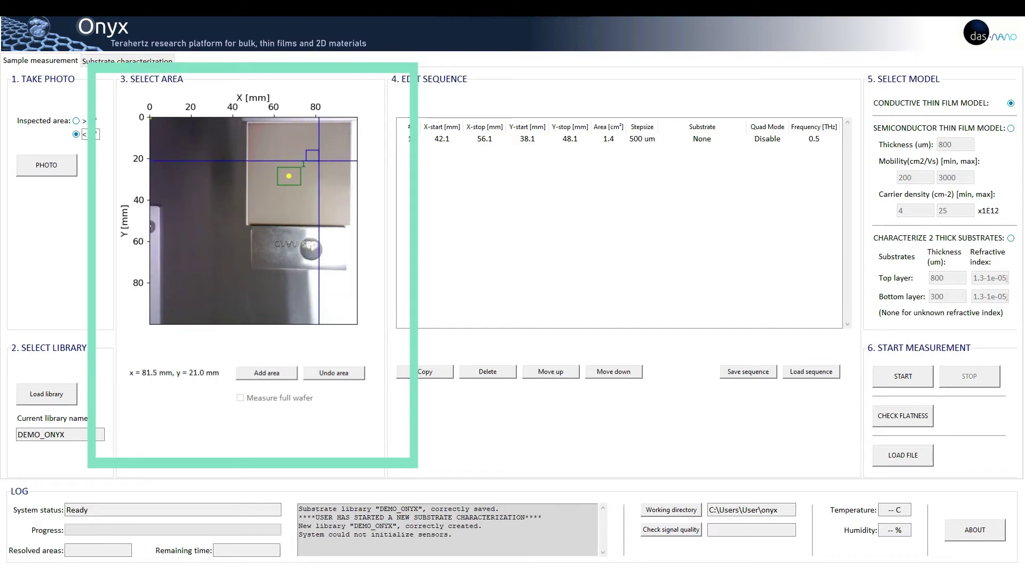
click(266, 372)
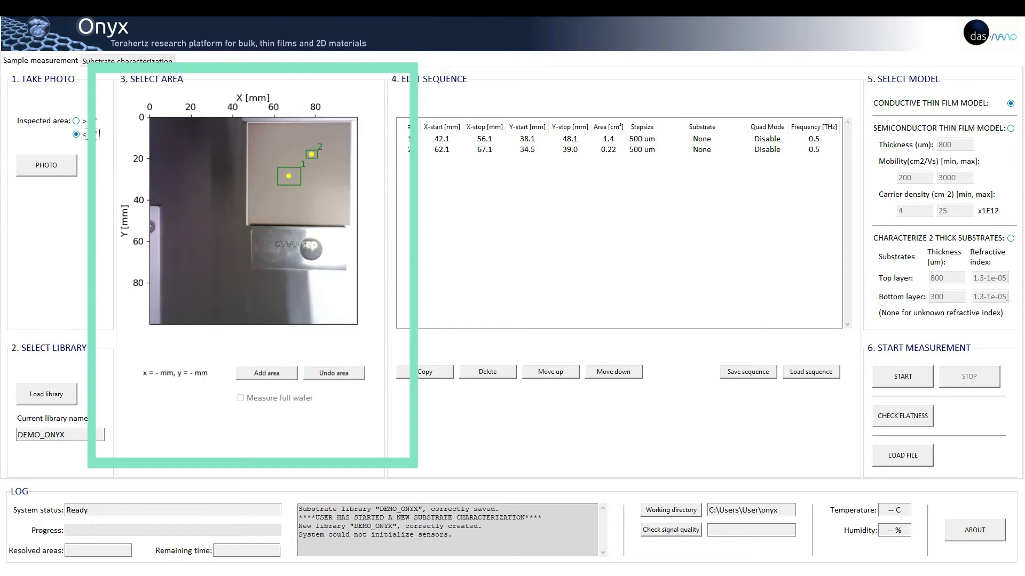
Open the Y-start and Y-stop values of the two measurement areas for editing
double_click(526, 138)
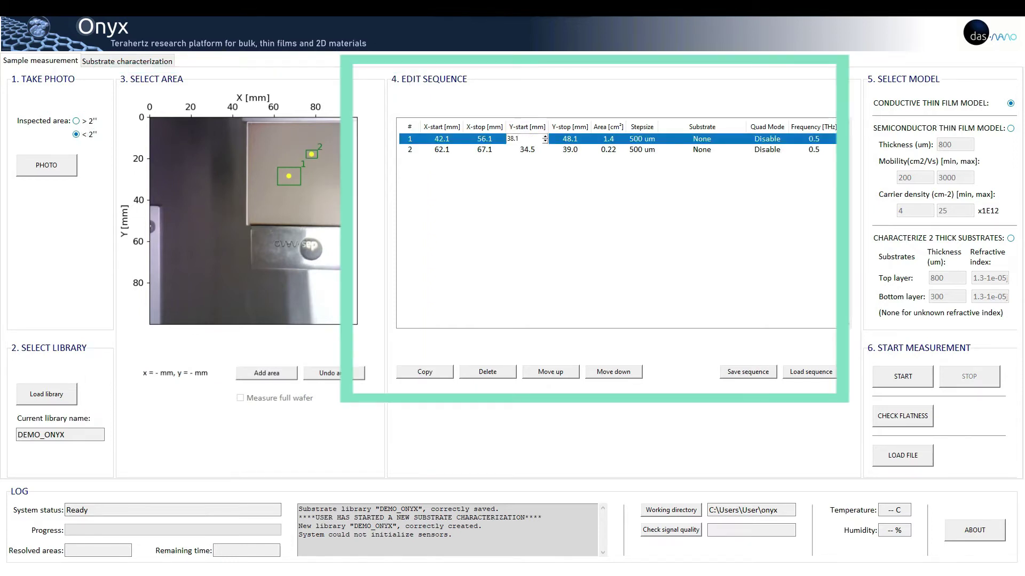
double_click(527, 150)
double_click(570, 138)
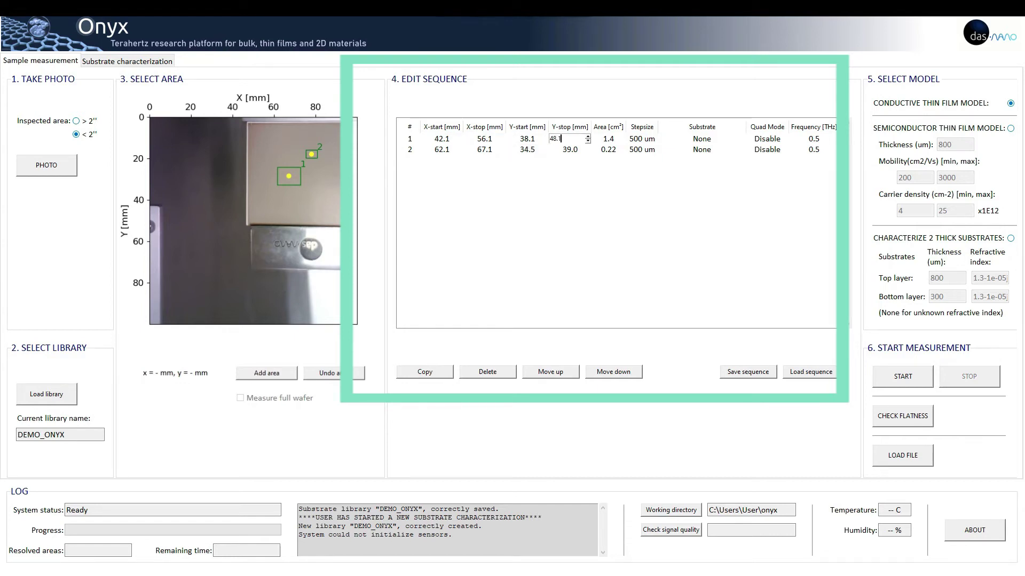
double_click(570, 150)
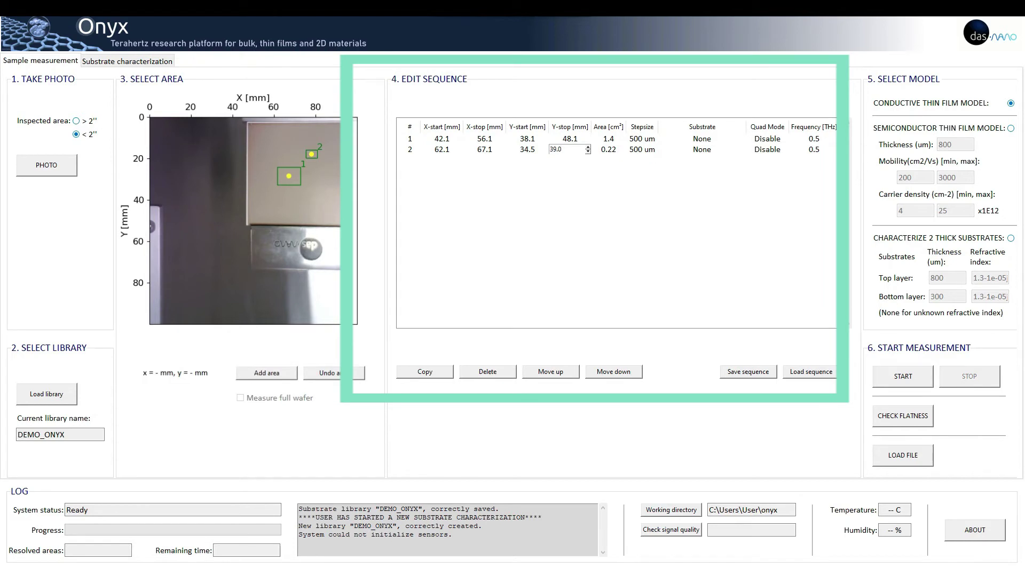
key(Return)
Examine the step size options available for the first measurement area, from 50 um to 1 mm (x4)
double_click(642, 139)
click(642, 138)
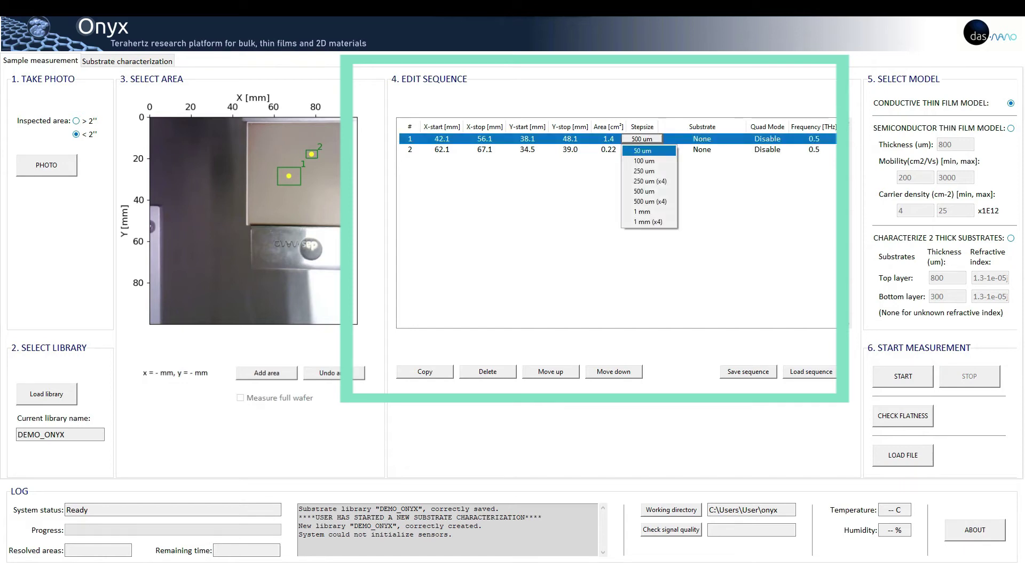
key(Down)
key(Down)
key(Down)
key(Down)
key(Down)
key(Down)
key(Down)
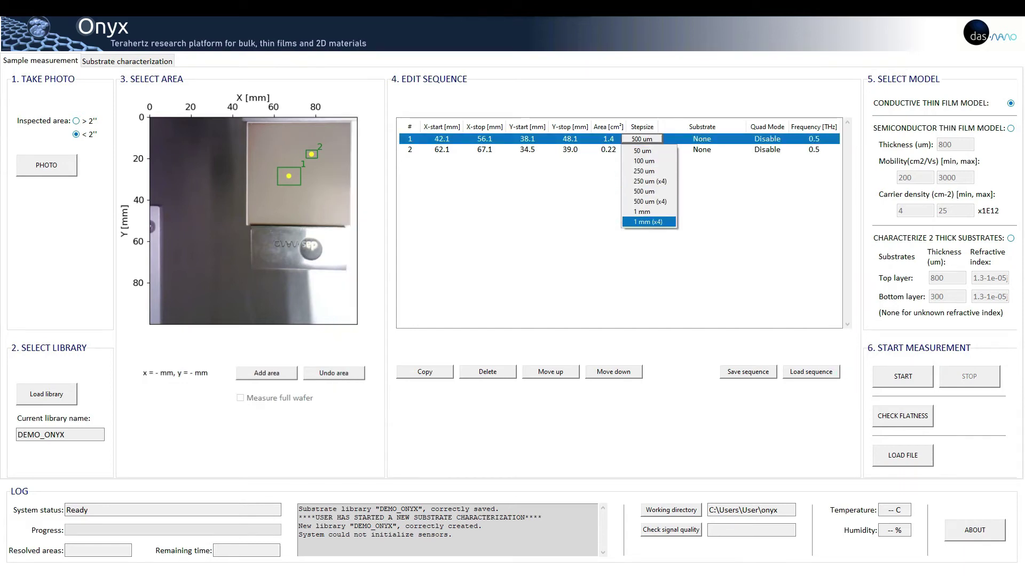
key(Escape)
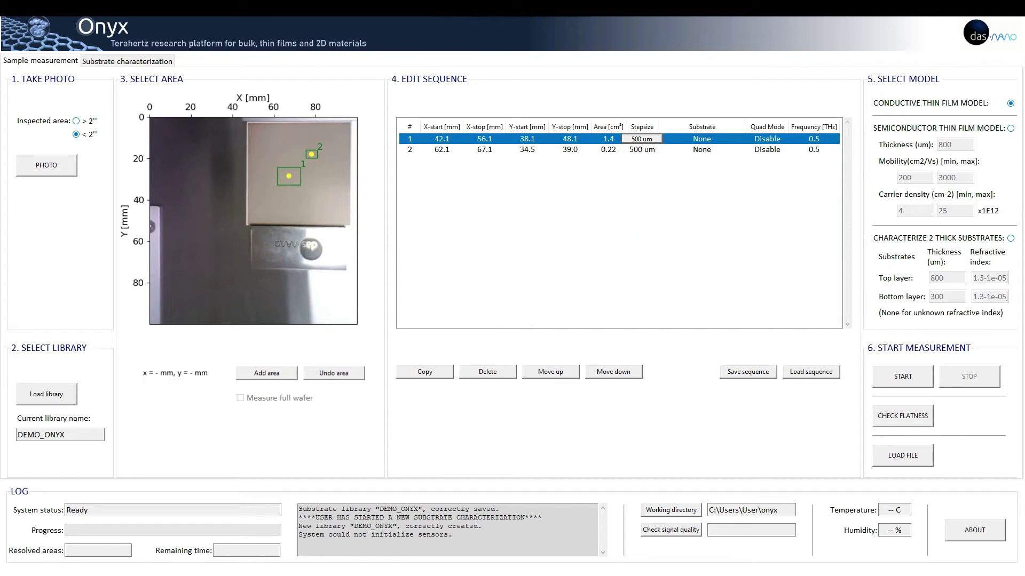
Set the substrate of both measurement areas to Quartz_demo
key(Escape)
double_click(702, 138)
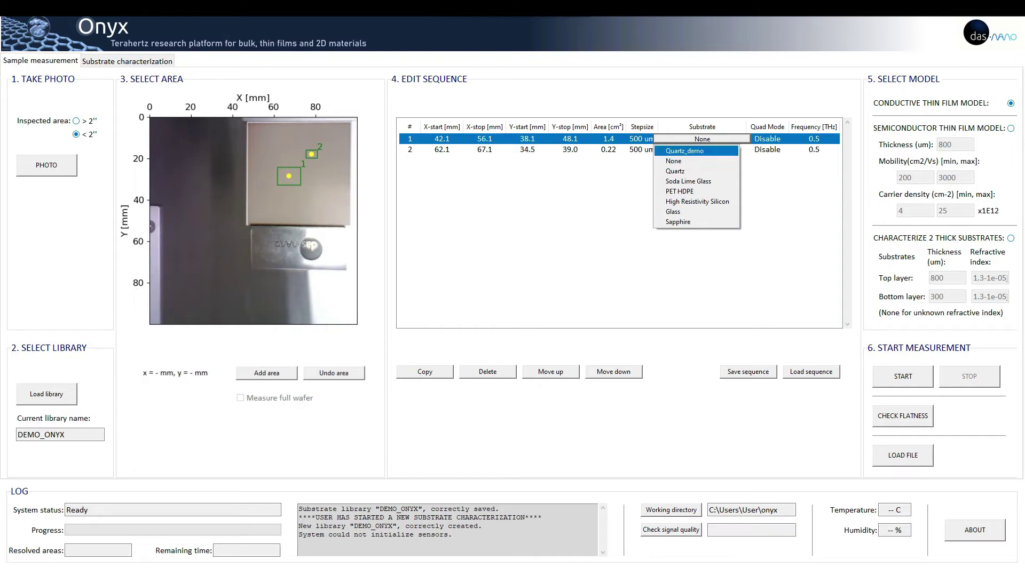
click(695, 151)
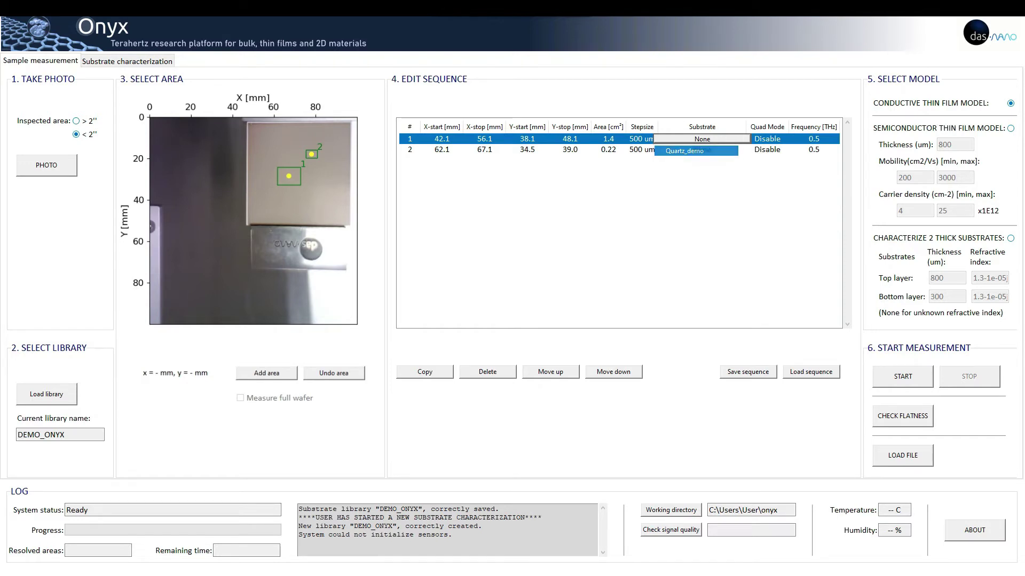
click(701, 150)
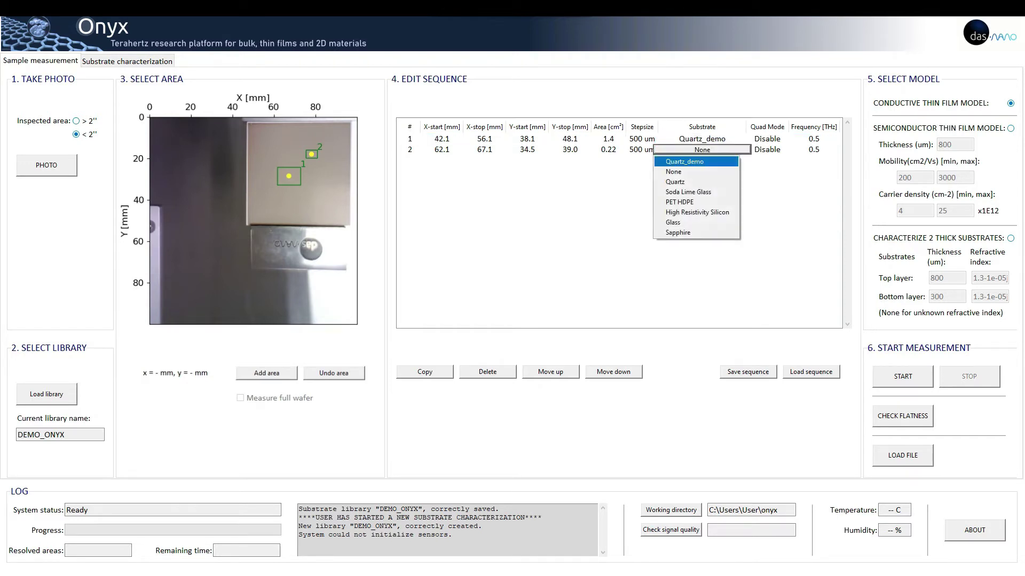
key(Return)
Check the Quad Mode options of the first measurement area and try a frequency of 1.1 THz for it
click(766, 139)
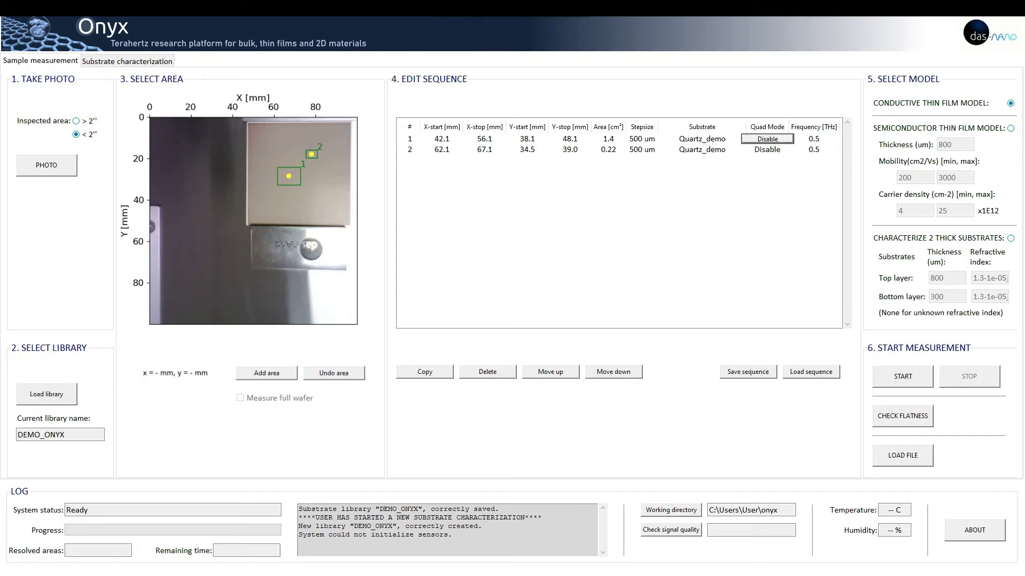
click(766, 139)
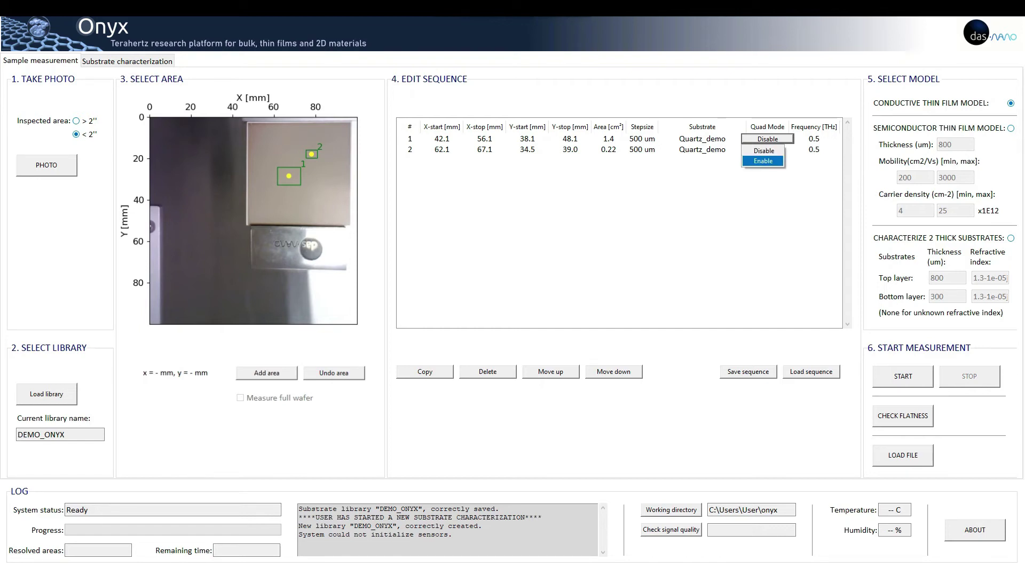
click(813, 139)
double_click(813, 139)
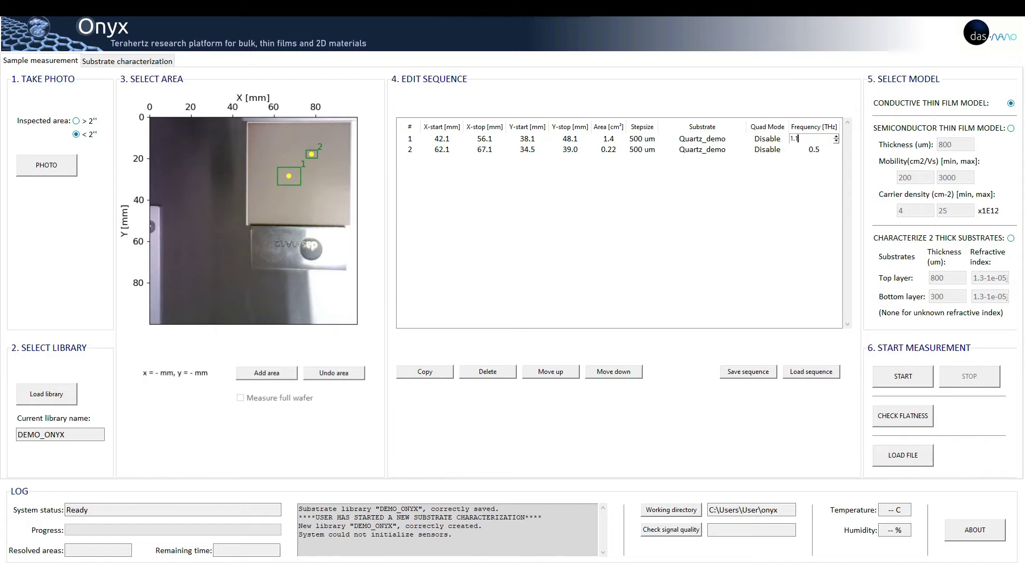
text(1.1)
key(Return)
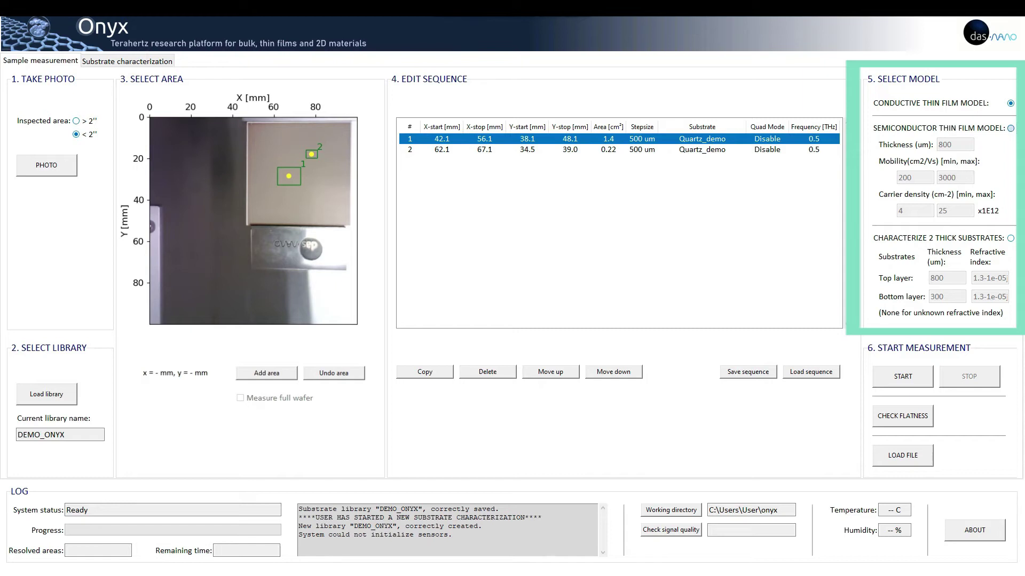
Look at the parameters of the semiconductor thin film and two thick substrates models, and return to the conductive thin film model
click(1009, 129)
click(915, 178)
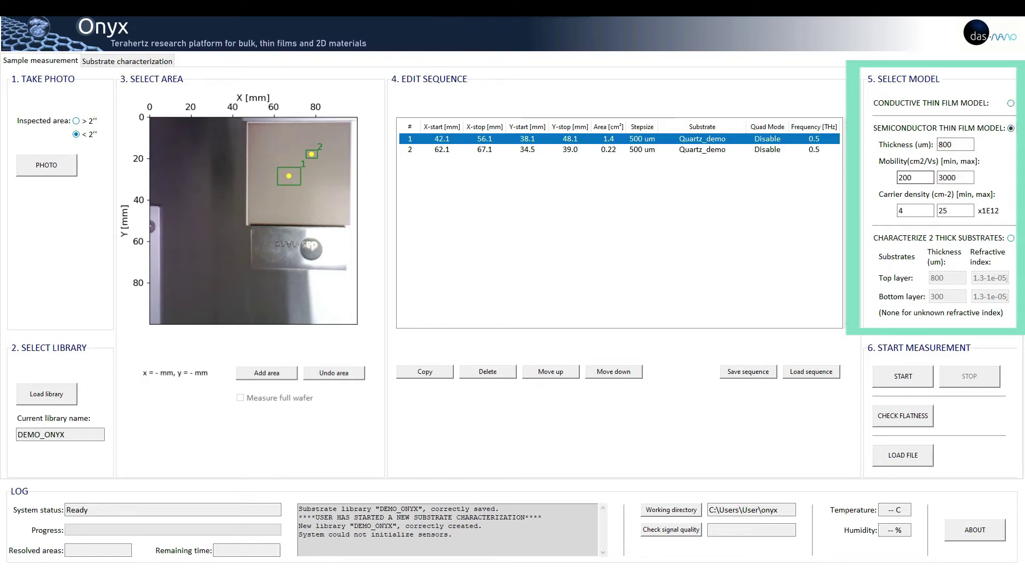
click(1010, 238)
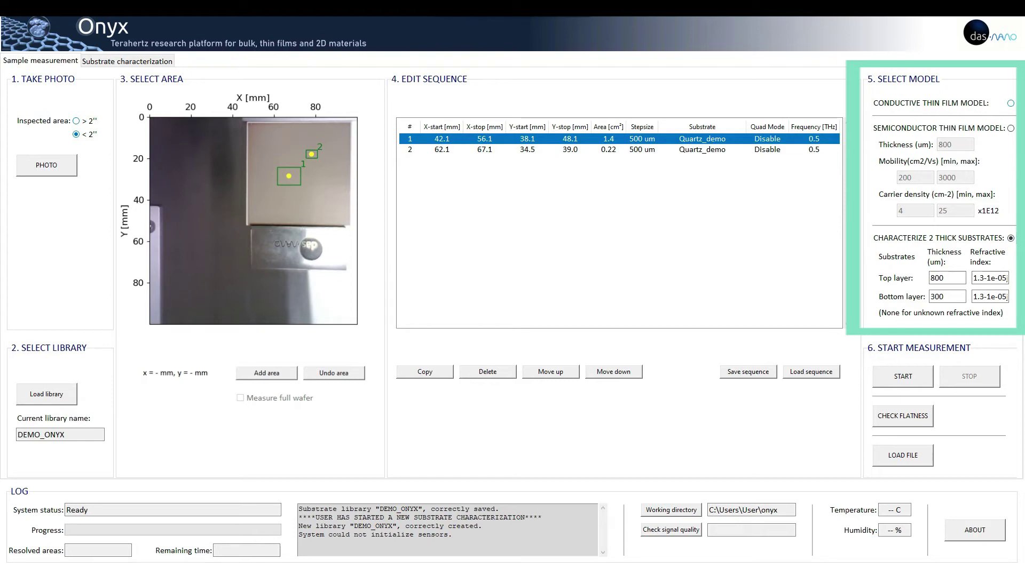
click(1010, 103)
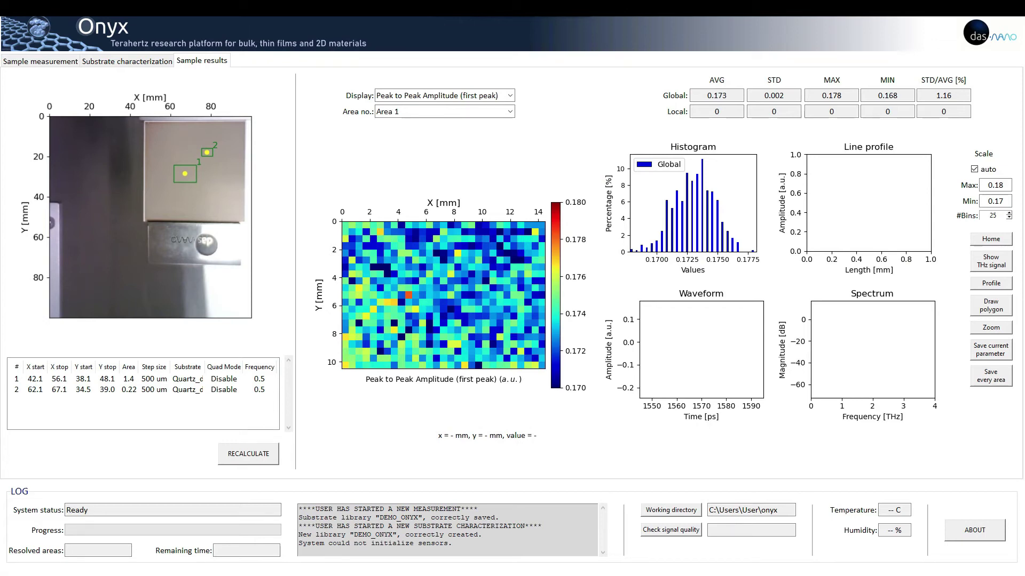
View the first-peak Peak to Peak Amplitude results of Area 2 and switch back to Area 1
click(444, 111)
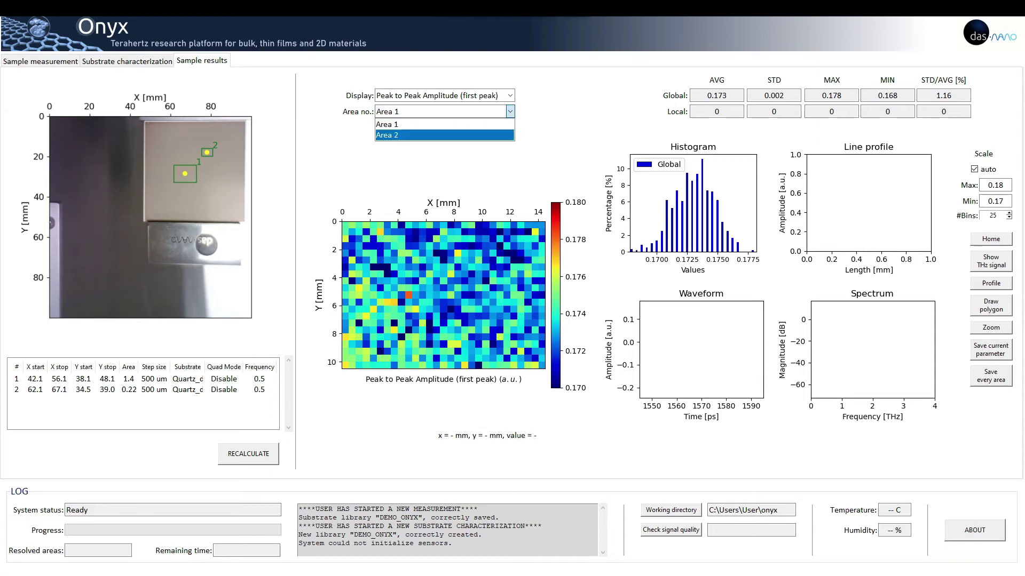
click(444, 135)
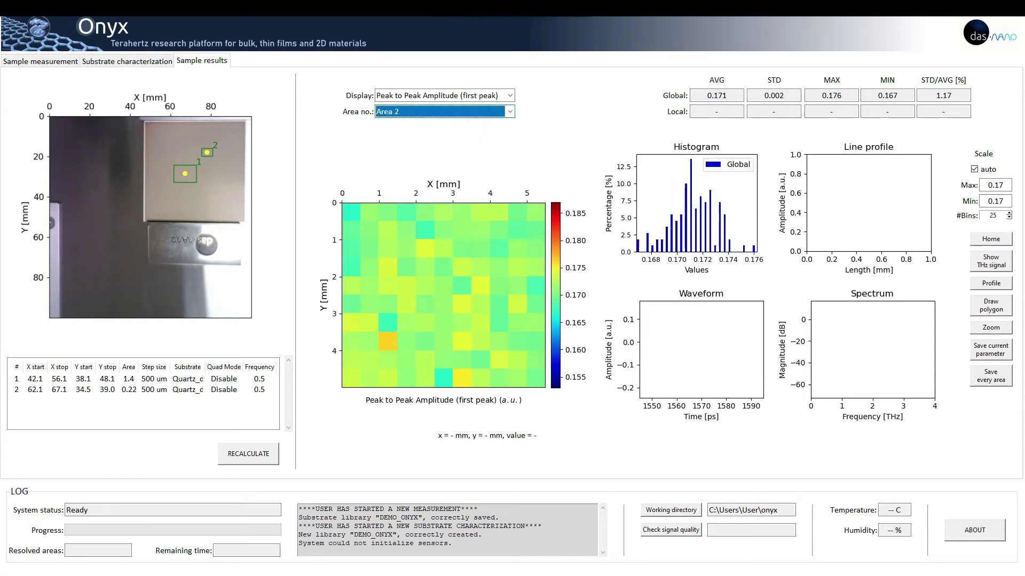
key(alt+Down)
key(Up)
key(Return)
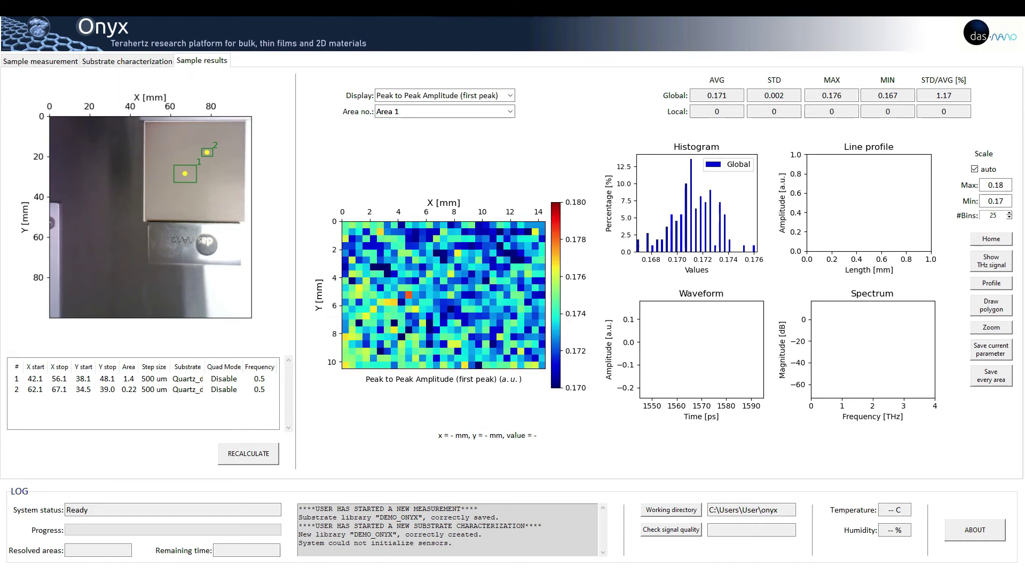
Examine the parameters available for the result map, from Peak to Peak Amplitude through to Scattering Time
key(shift+Tab)
key(alt+Down)
key(Down)
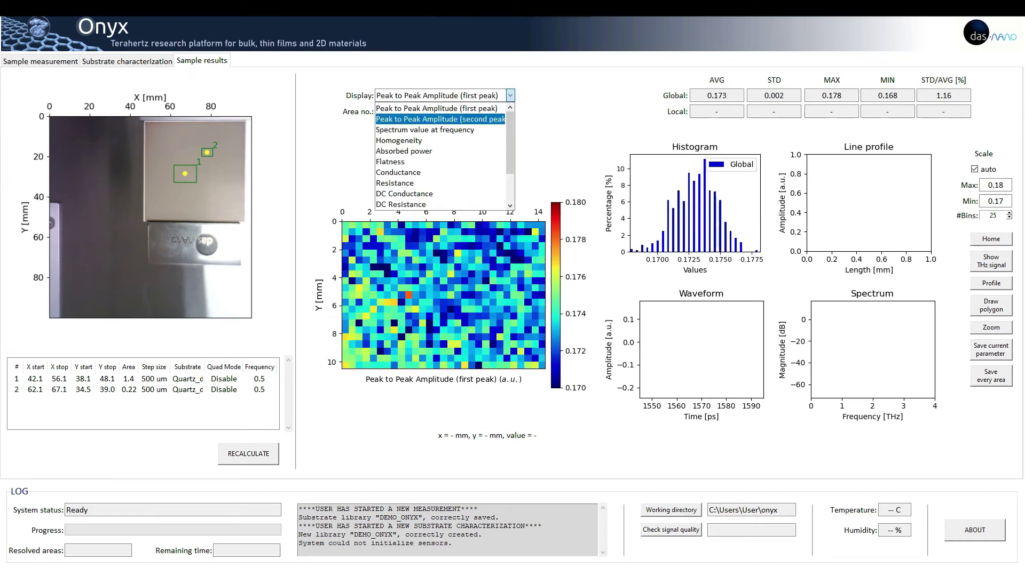
key(Down)
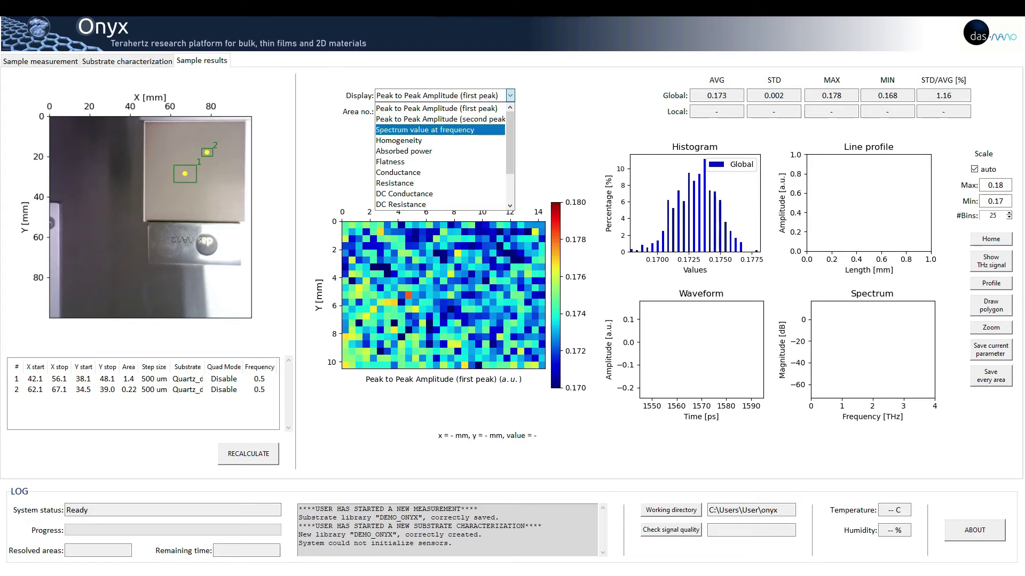
key(Down)
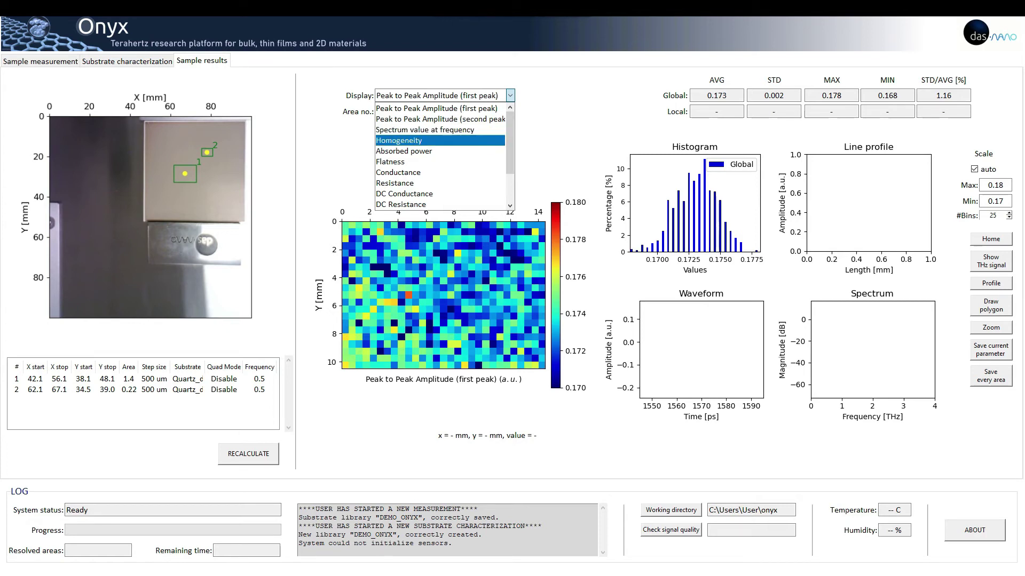
key(Down)
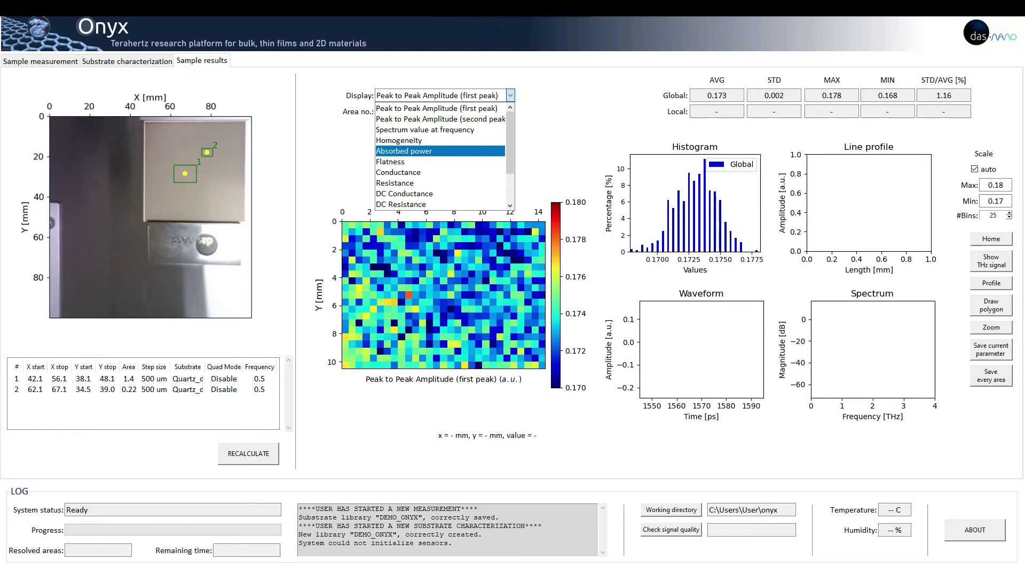
key(Down)
key(Down)
key(Down)
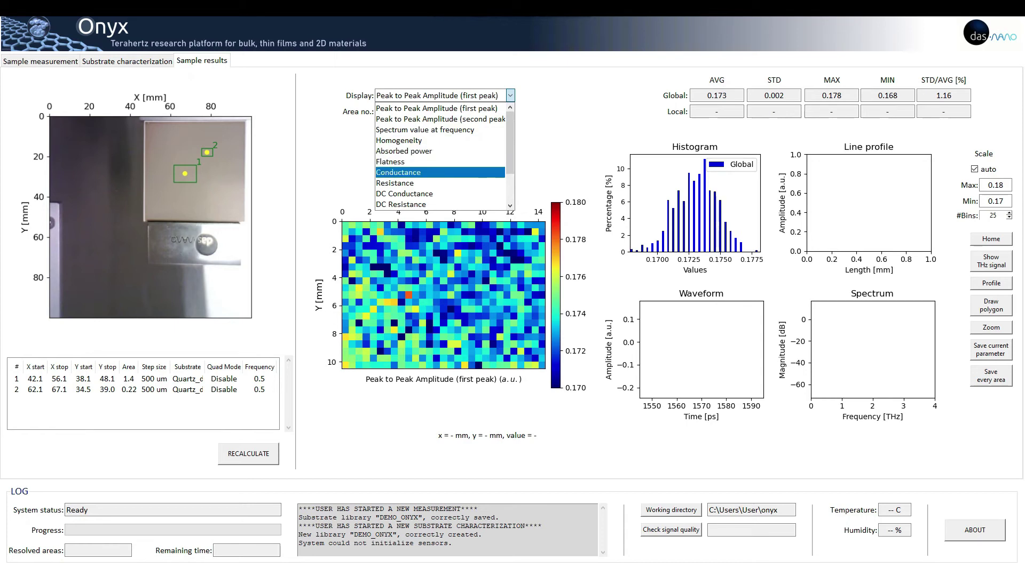
key(Down)
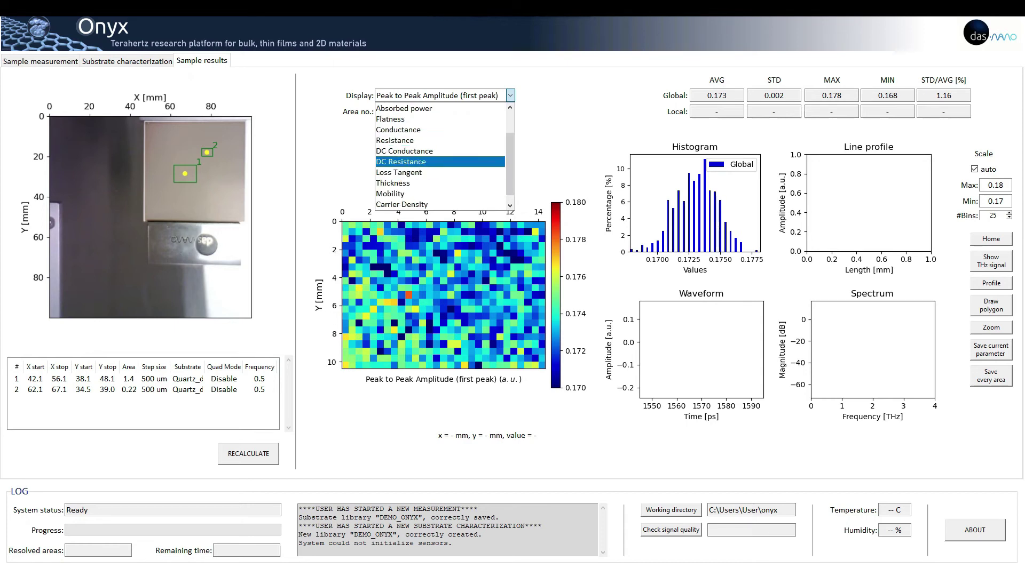
key(Down)
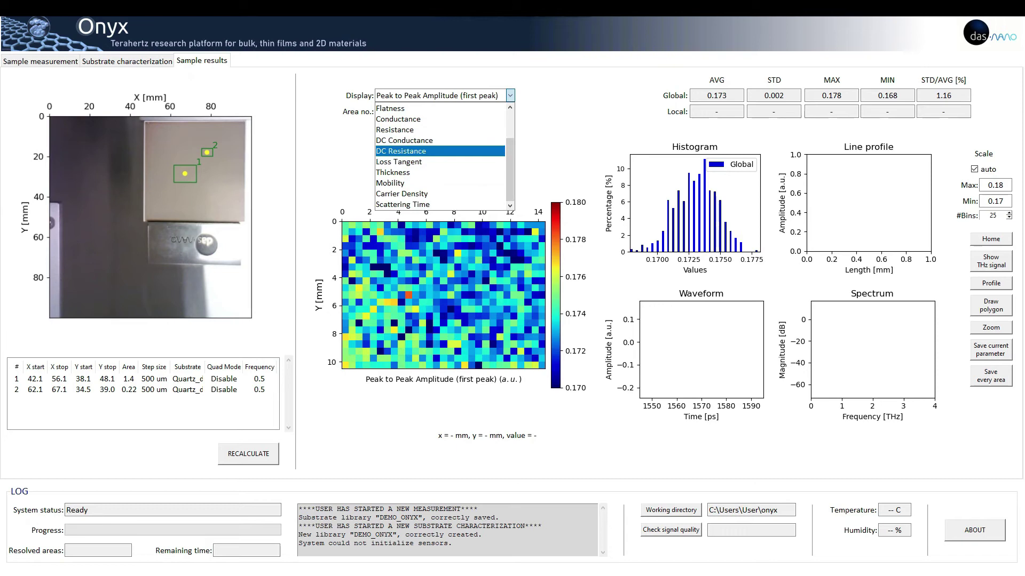
key(Down)
key(Down)
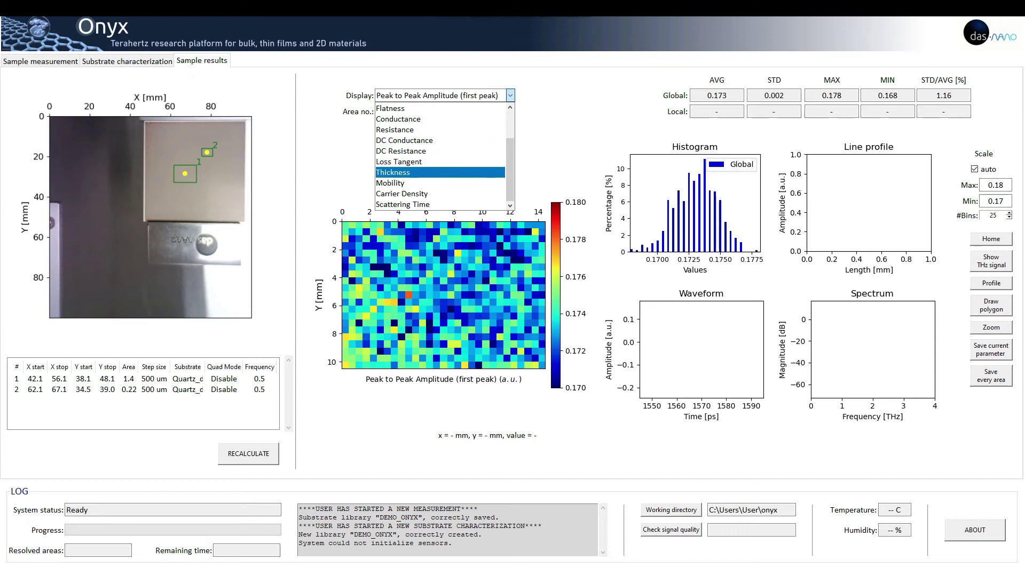
key(Down)
key(Down)
key(Down)
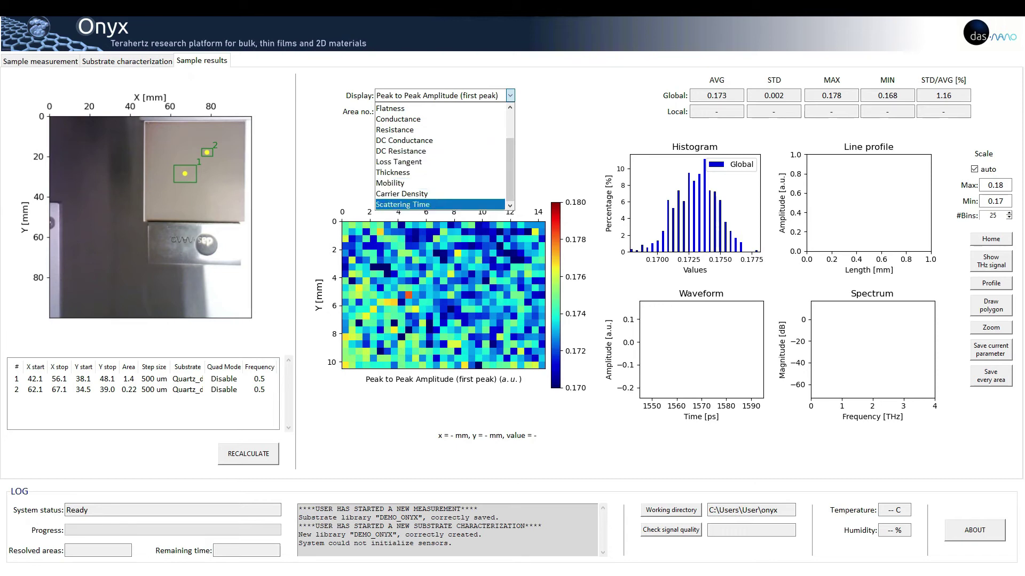
key(Escape)
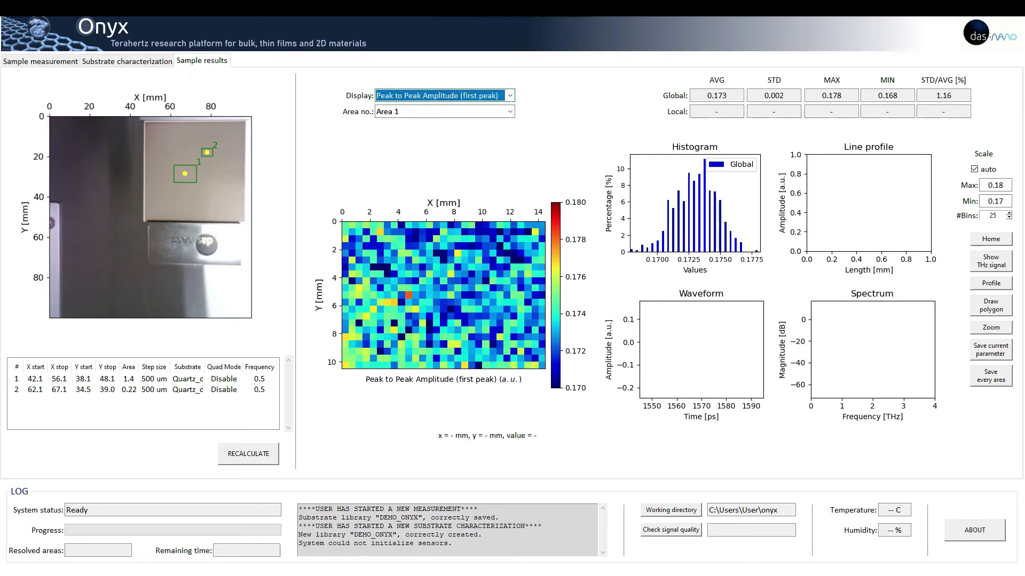
Display the Conductance map for Area 1
click(509, 95)
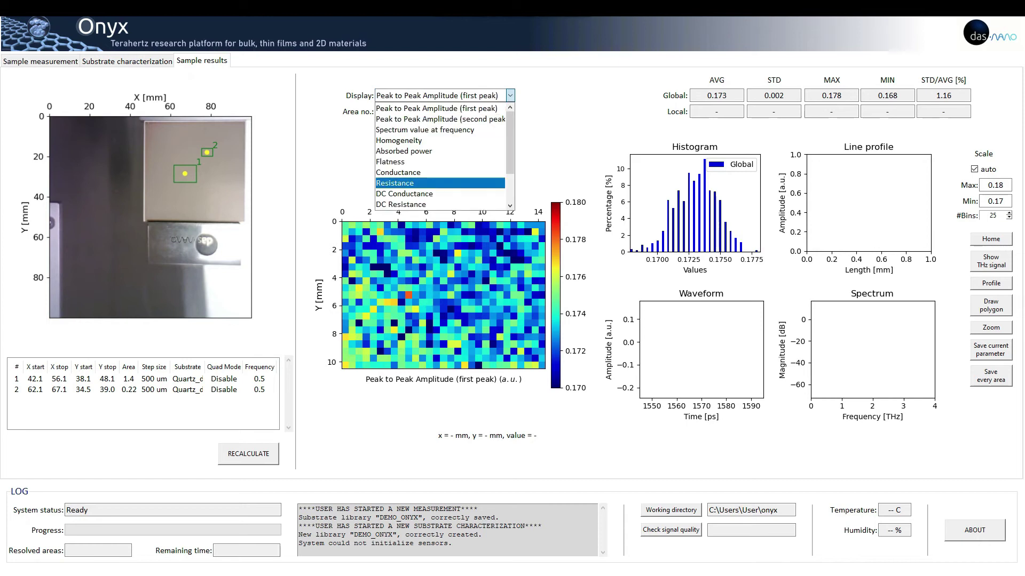
key(Up)
key(Return)
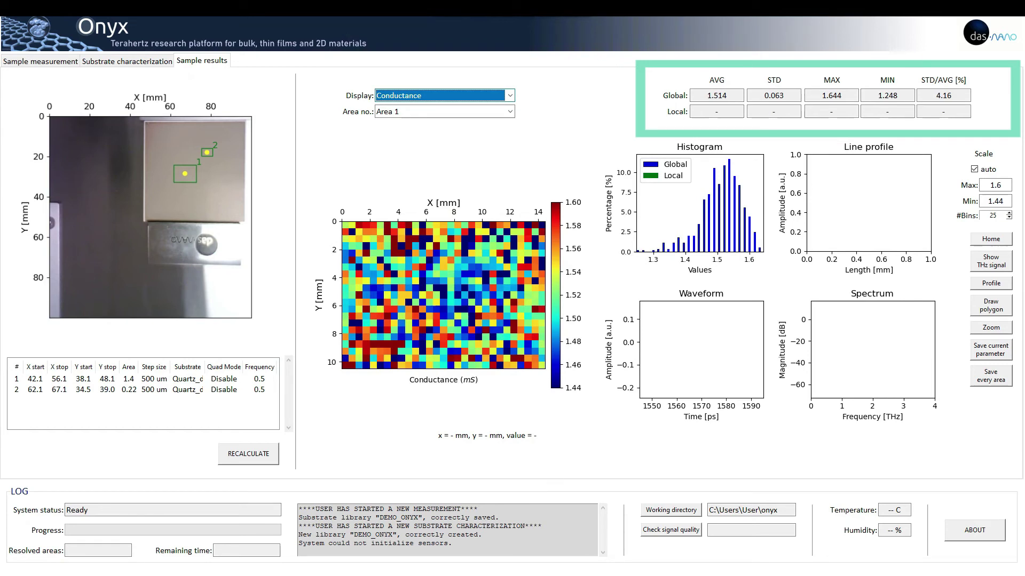
Outline a seven-sided polygon about 9.5 by 5.5 mm on the conductance map to read its local statistics, and clear it
click(990, 305)
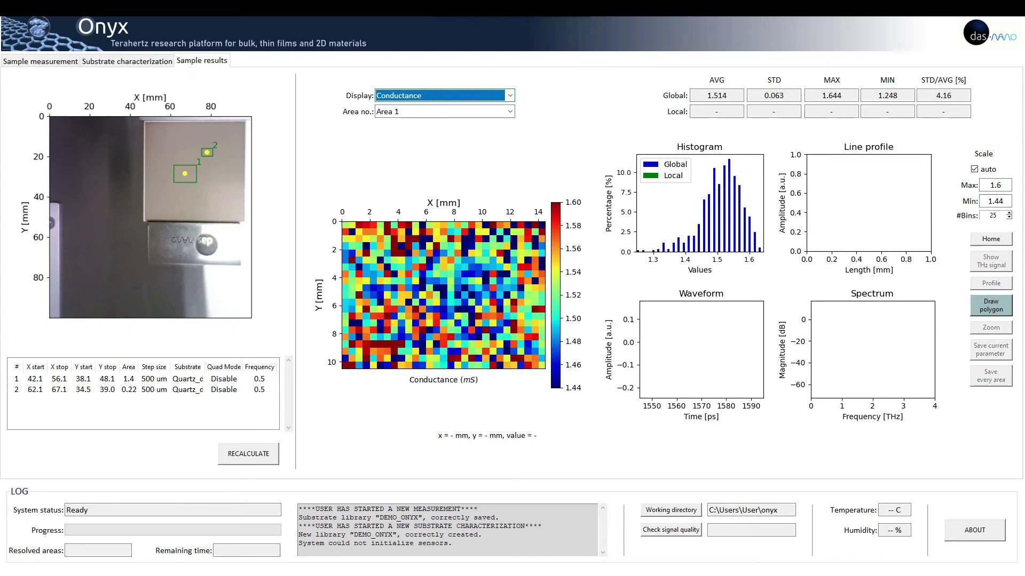
click(412, 257)
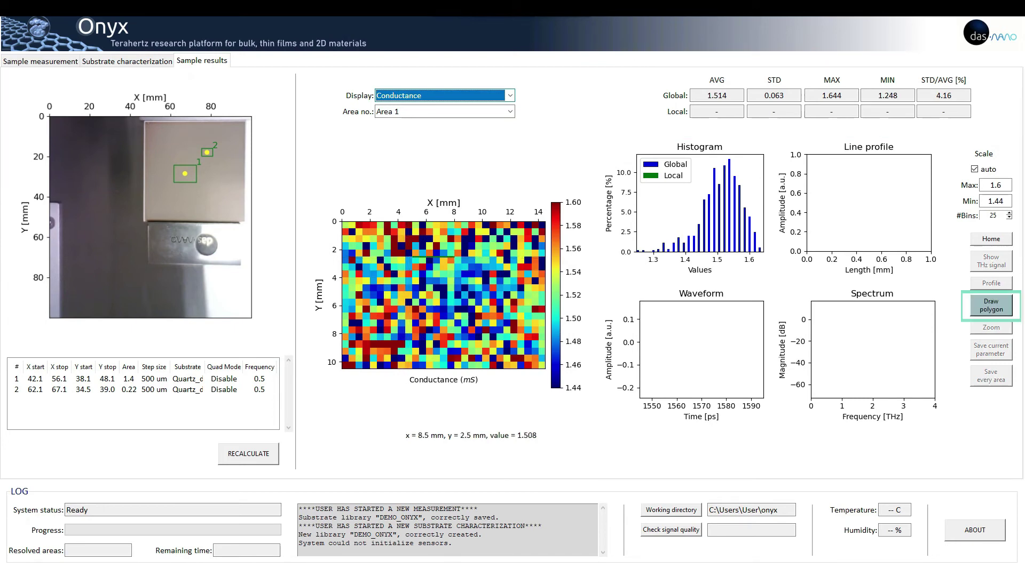
click(482, 258)
click(516, 301)
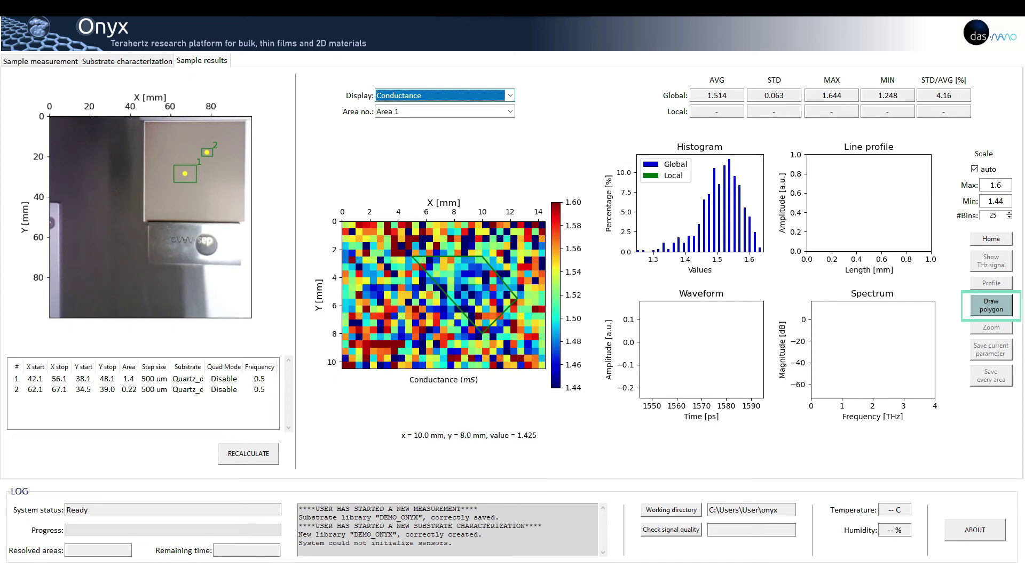
click(482, 332)
click(475, 285)
click(404, 326)
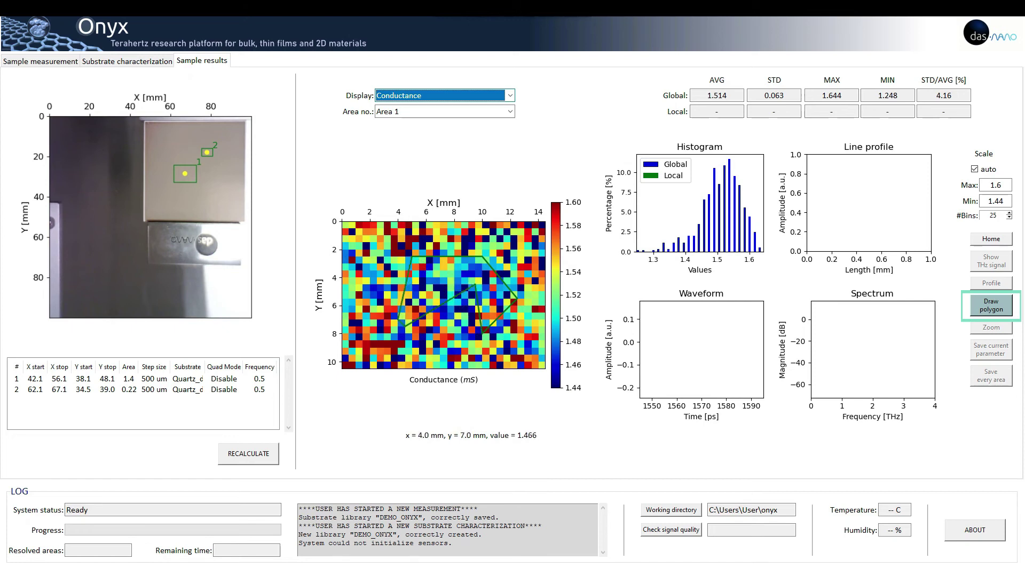
click(384, 285)
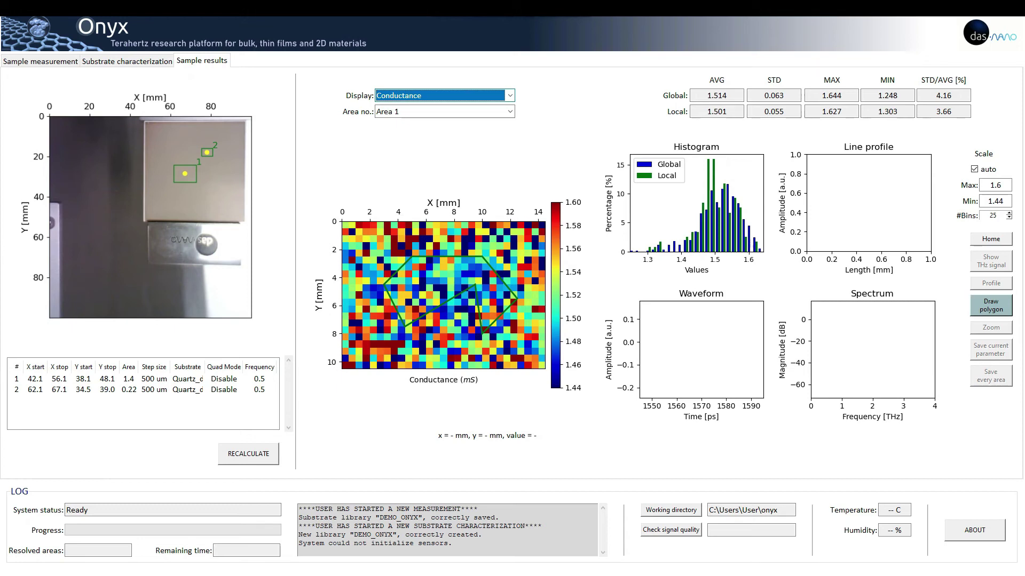
click(990, 239)
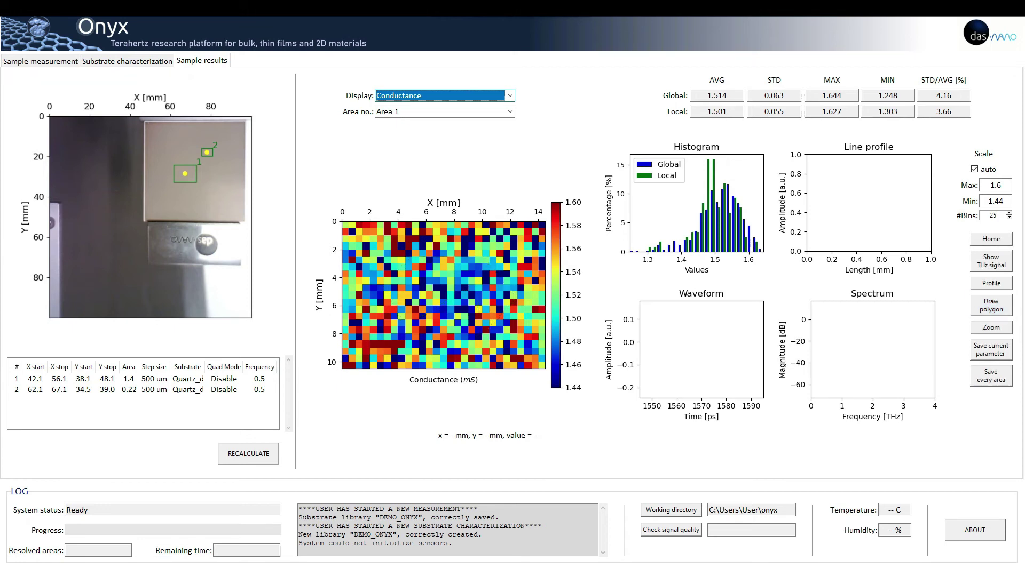
Show the THz waveform and spectrum at three points across the conductance map and zoom in on the waveform's first peak
click(991, 261)
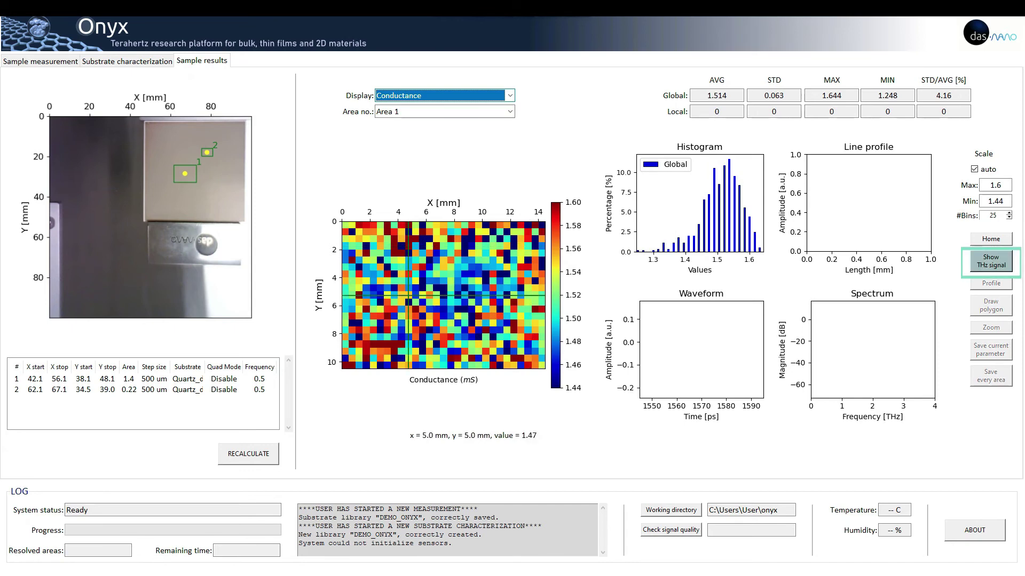
click(397, 291)
click(433, 242)
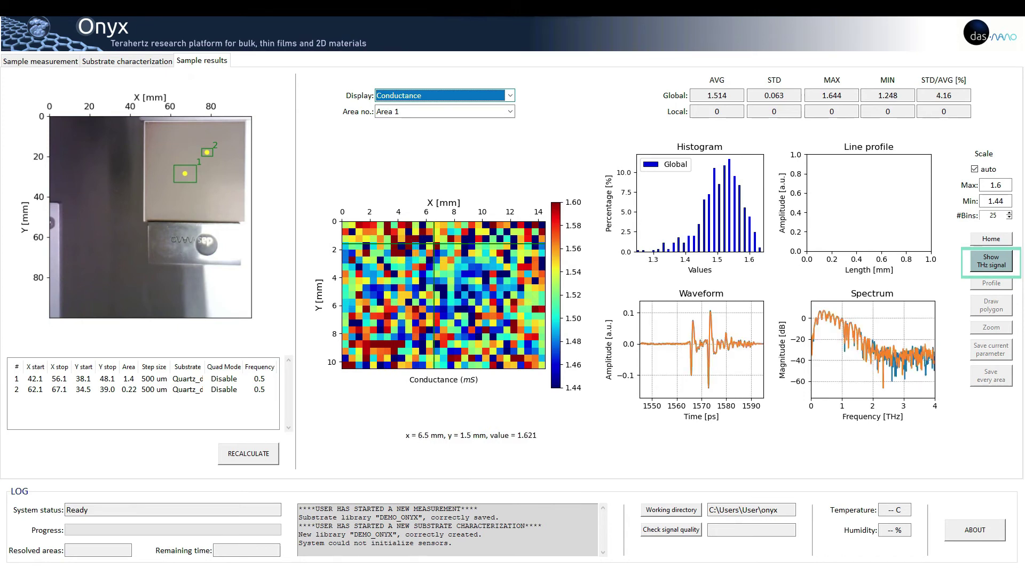
click(482, 334)
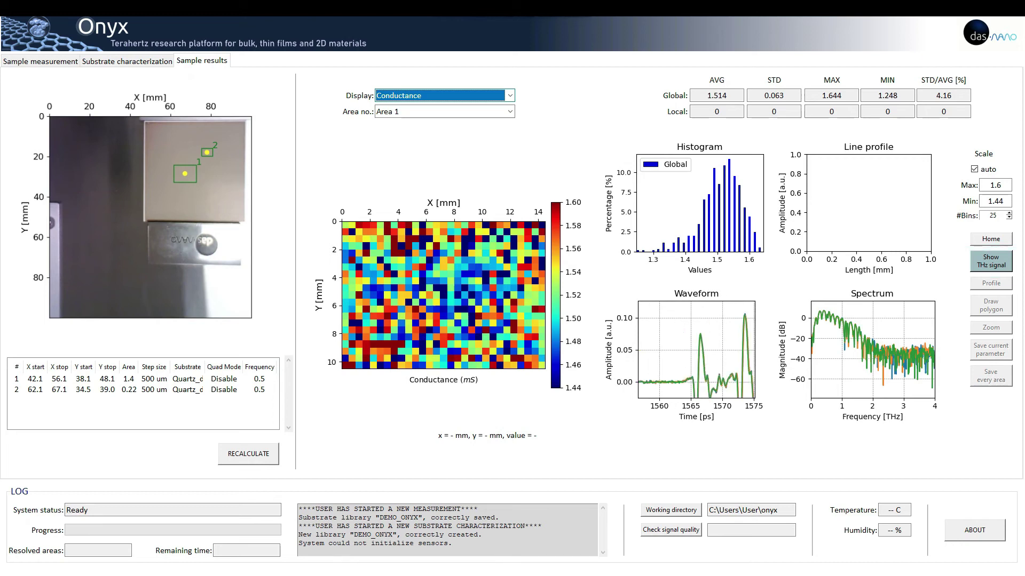
drag(674, 319, 723, 380)
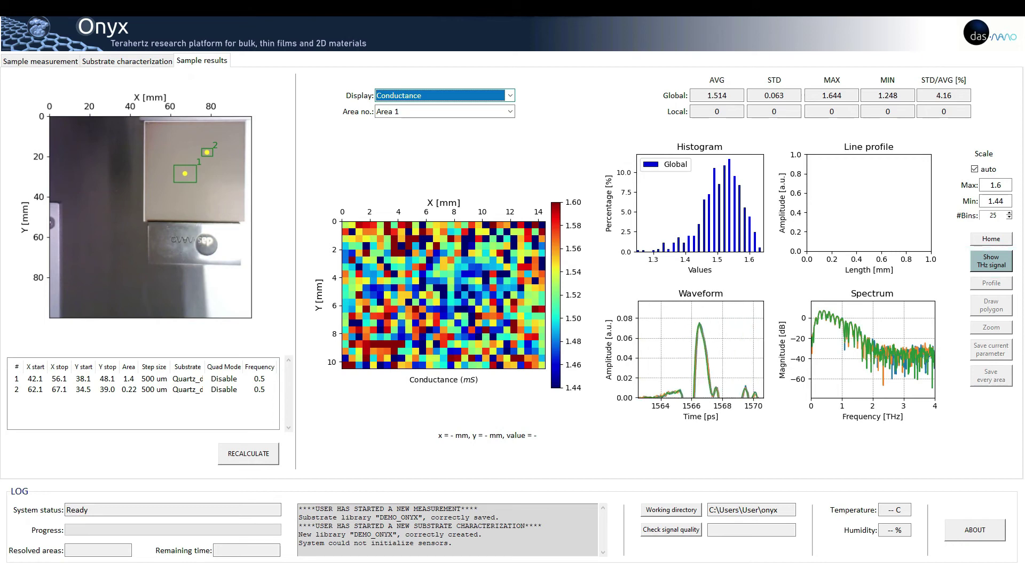
Zoom into parts of the waveform and spectrum plots, restore their full views, and clear the THz signals
key(h)
drag(677, 306, 749, 390)
drag(680, 314, 754, 359)
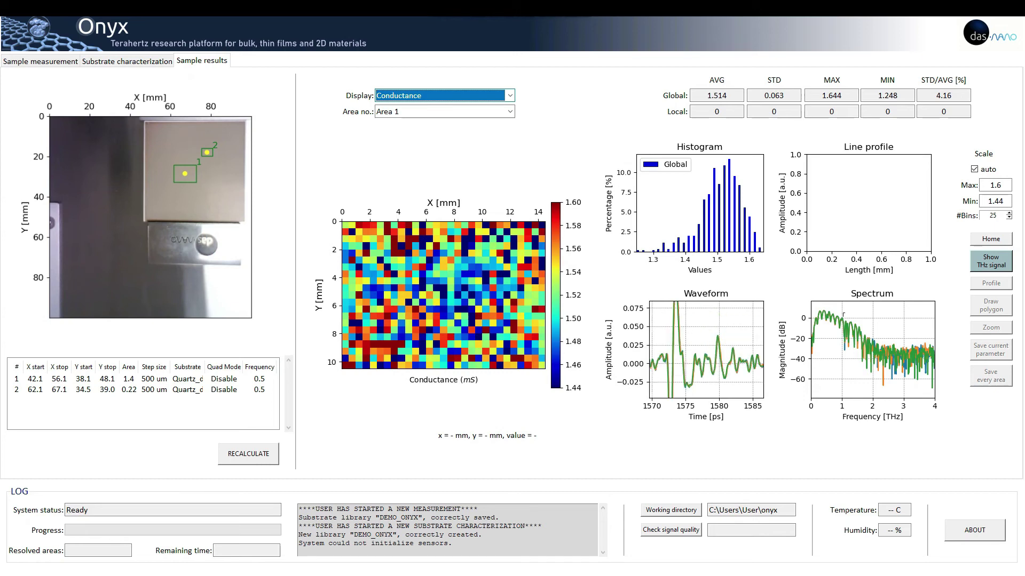
drag(843, 313, 878, 376)
key(h)
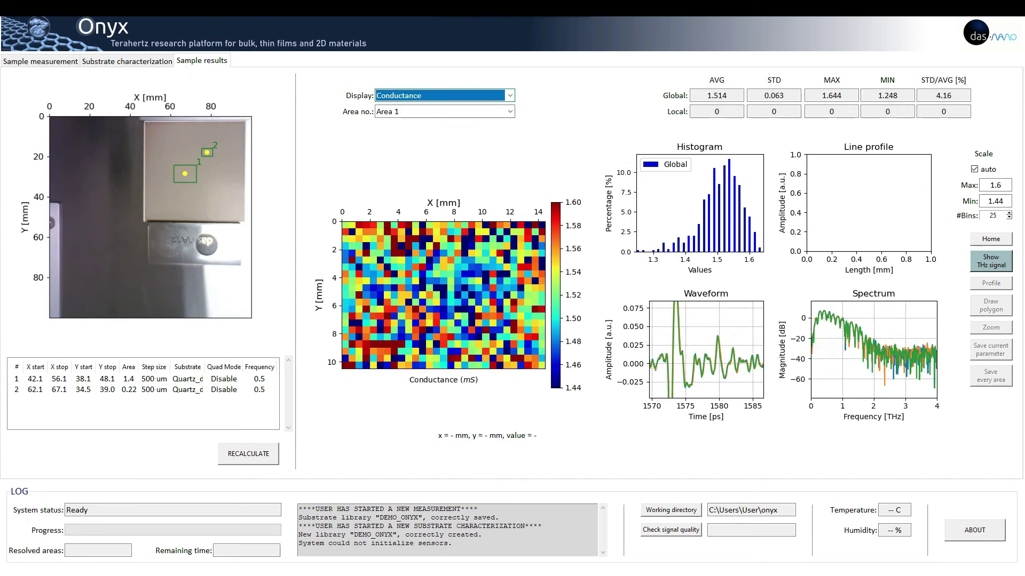
key(h)
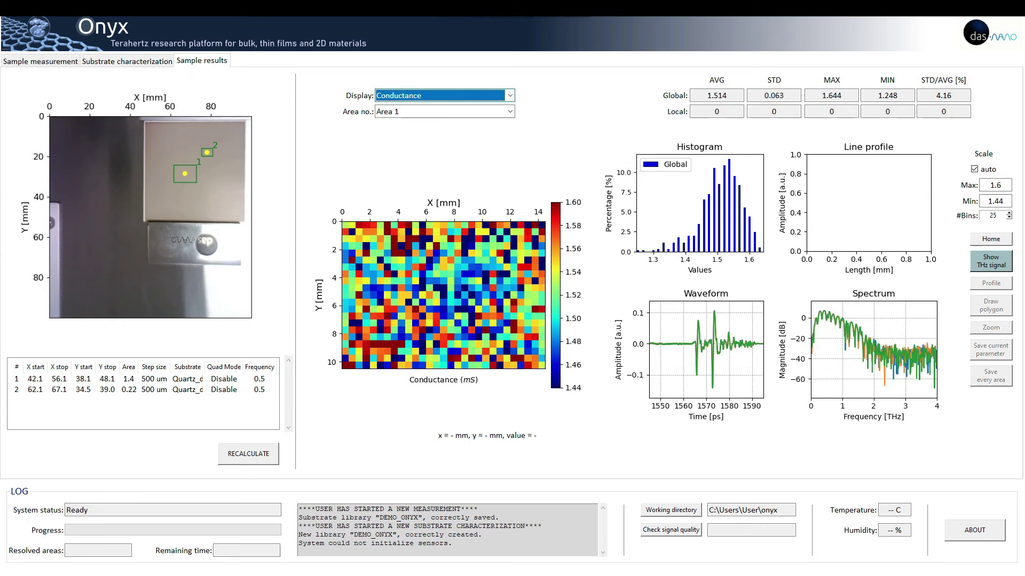
click(990, 239)
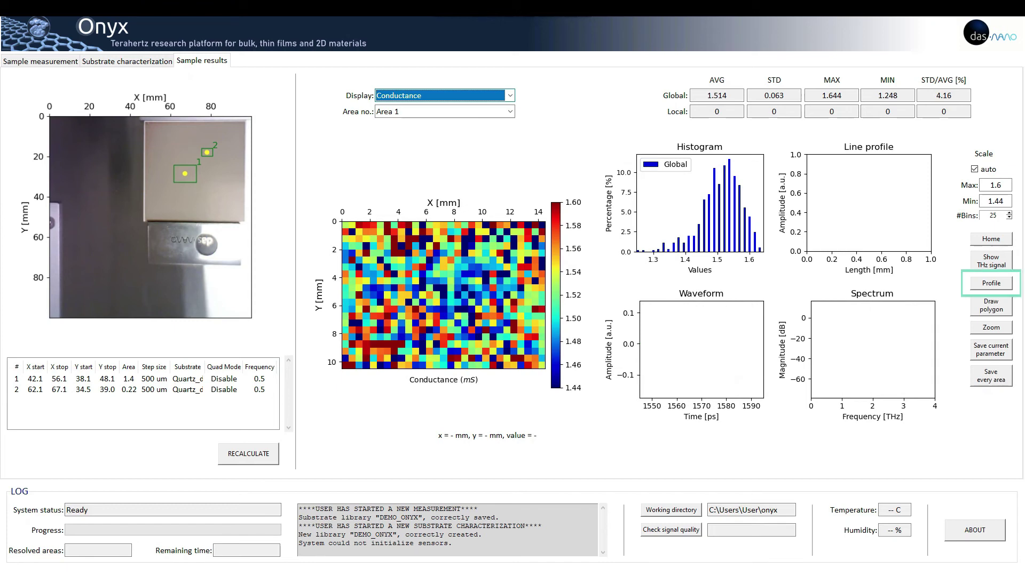
Plot line profiles across the conductance map along a rising diagonal and a horizontal line about 9 mm long, and clear them
click(990, 282)
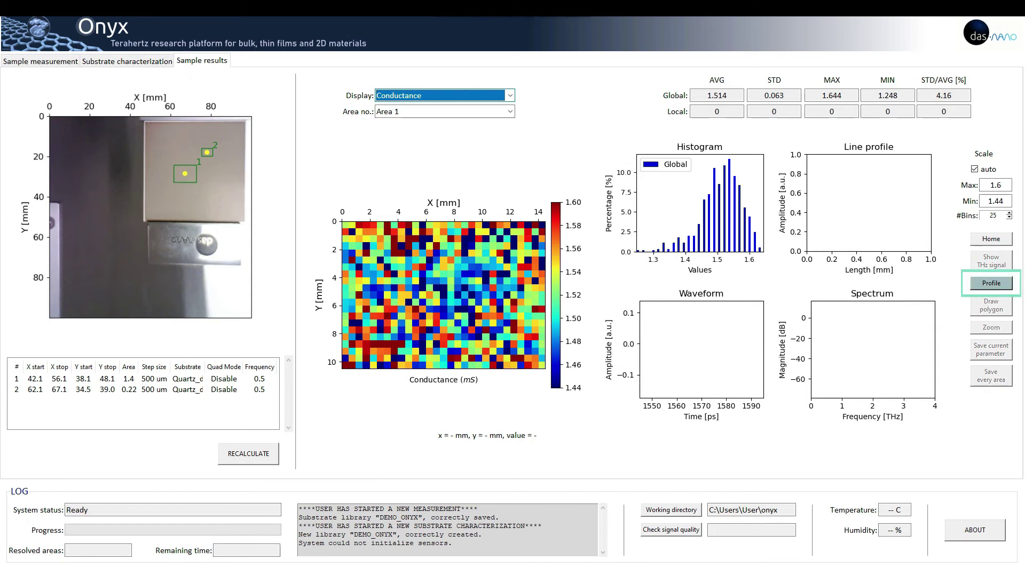
drag(396, 331, 517, 262)
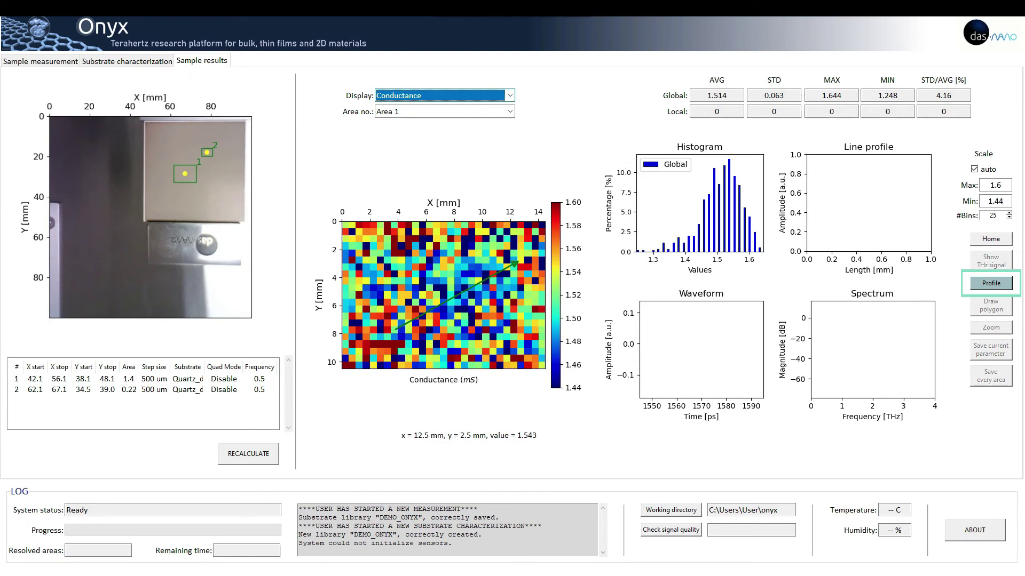
drag(390, 267, 511, 267)
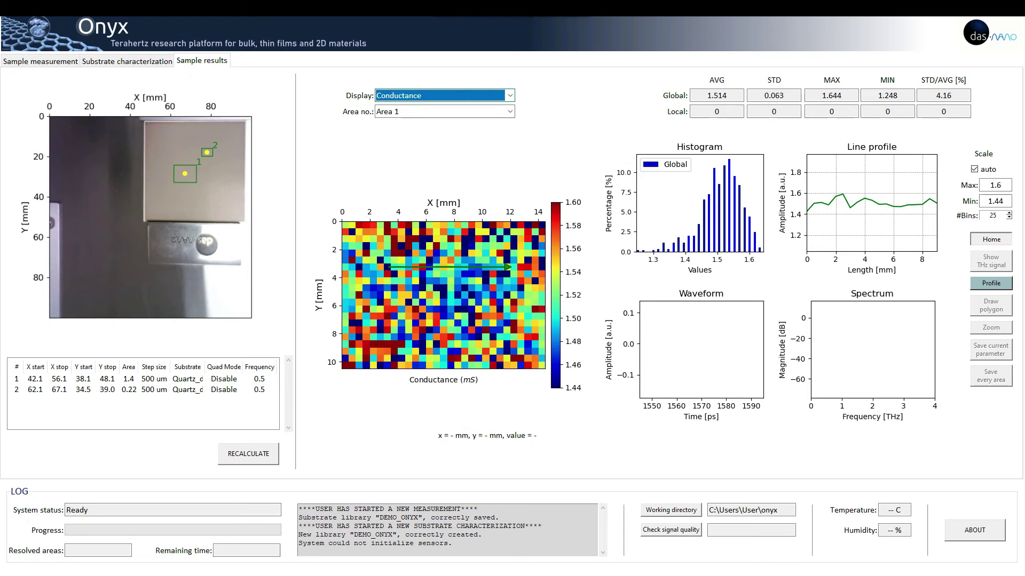
Display the Mobility map for Area 1
click(510, 95)
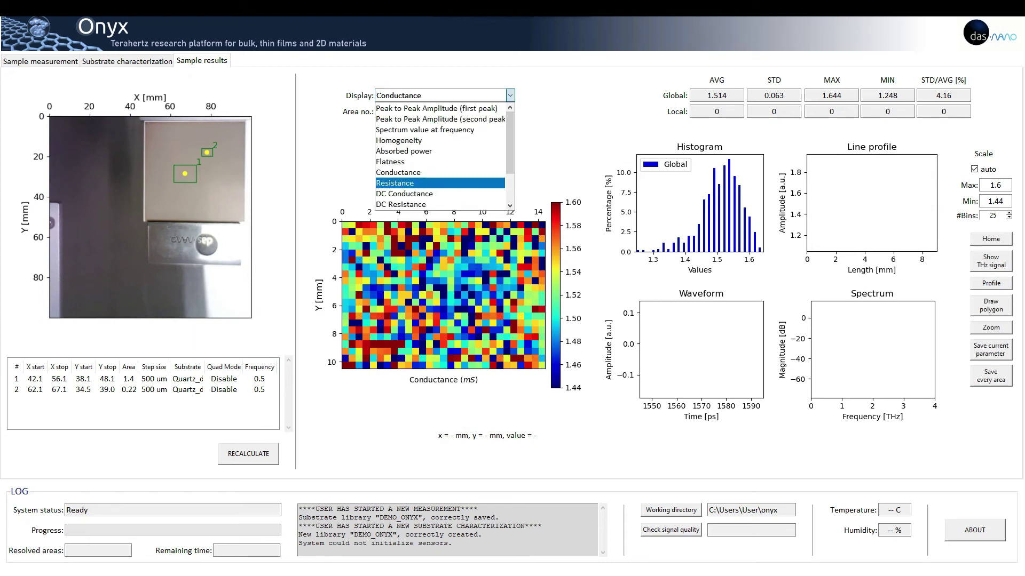
scroll(439, 183, down, 1)
click(440, 193)
key(Down)
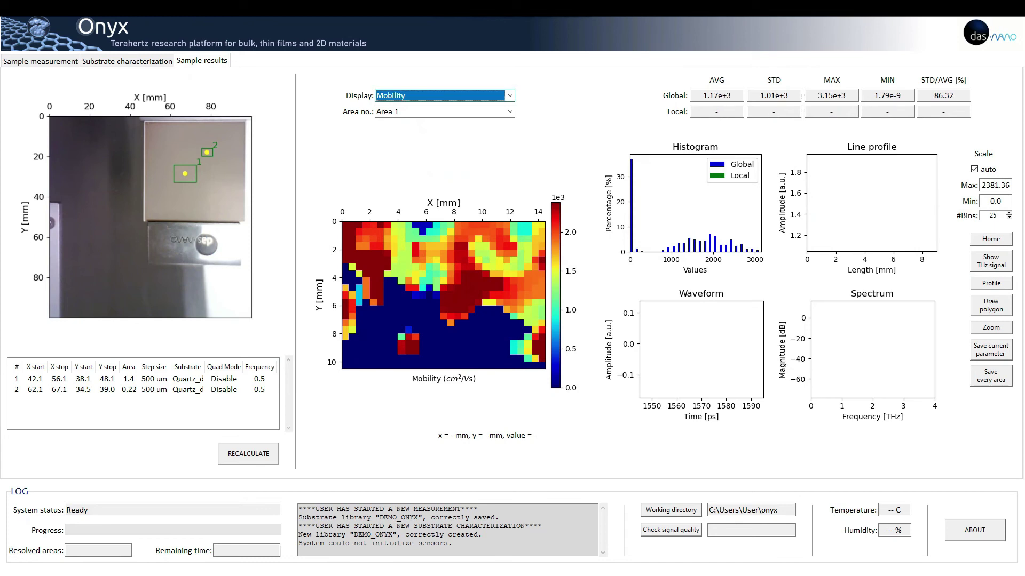
View the Carrier Density map and the Scattering Time map for Area 1
click(510, 95)
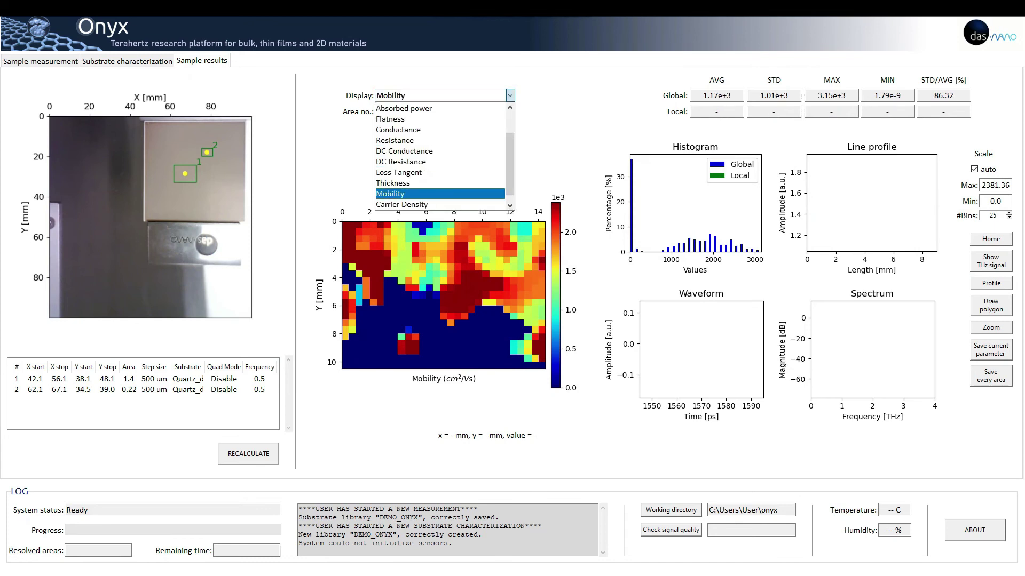
key(Down)
key(Return)
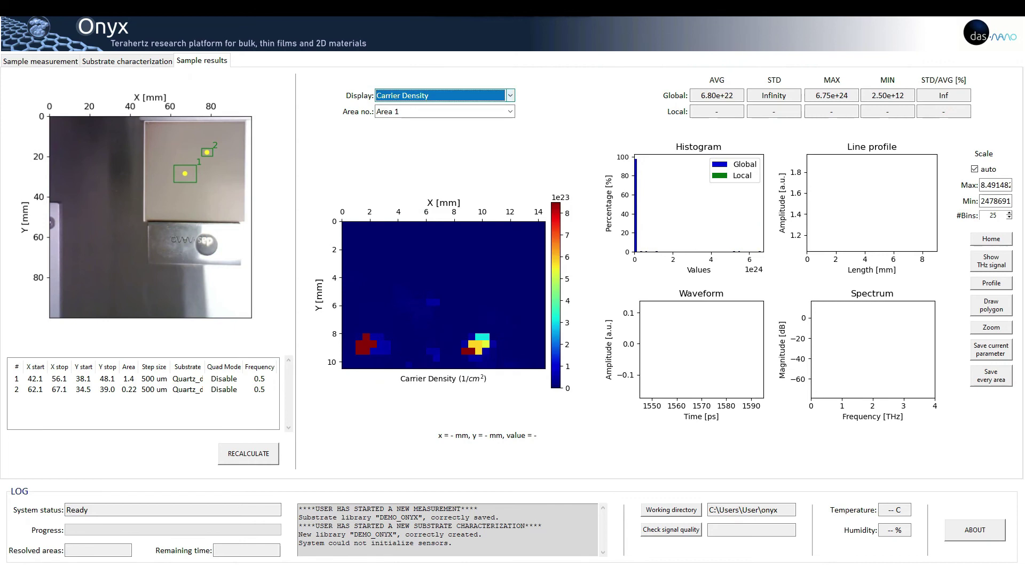
click(510, 95)
scroll(440, 162, down, 1)
click(440, 205)
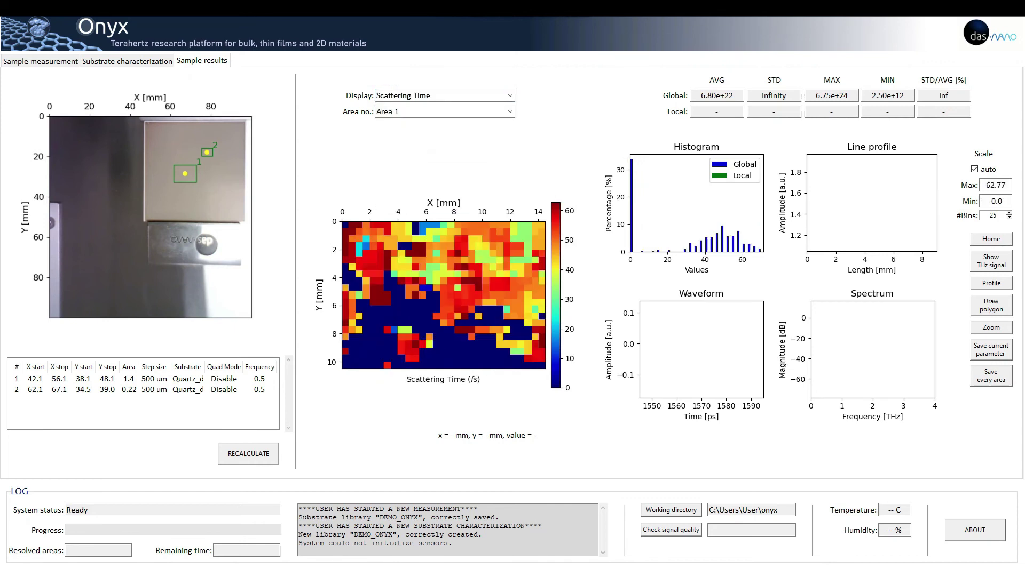
Switch the Area 1 result map back from Scattering Time to Mobility
key(alt+Down)
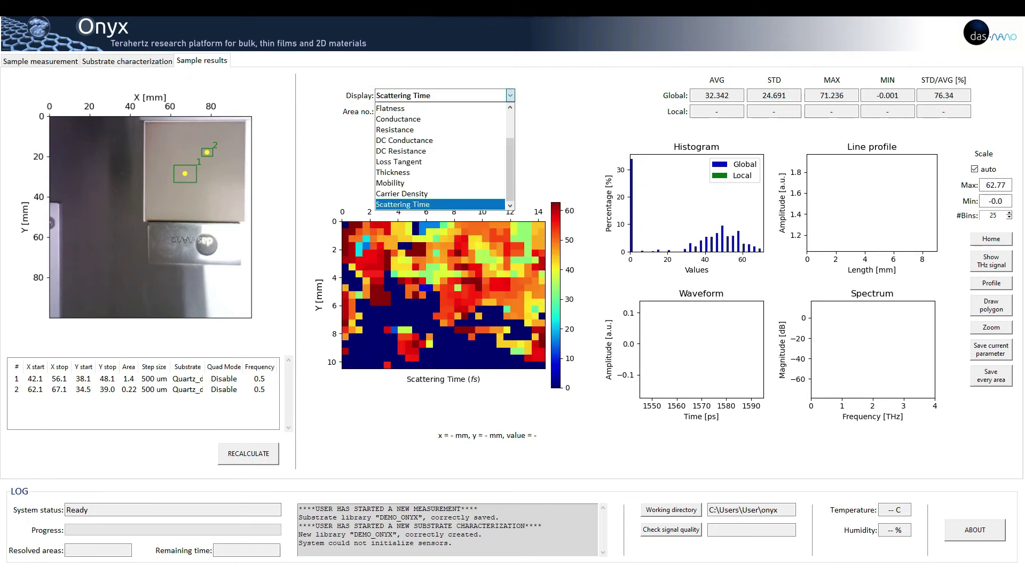
key(Up)
key(Up)
key(Up)
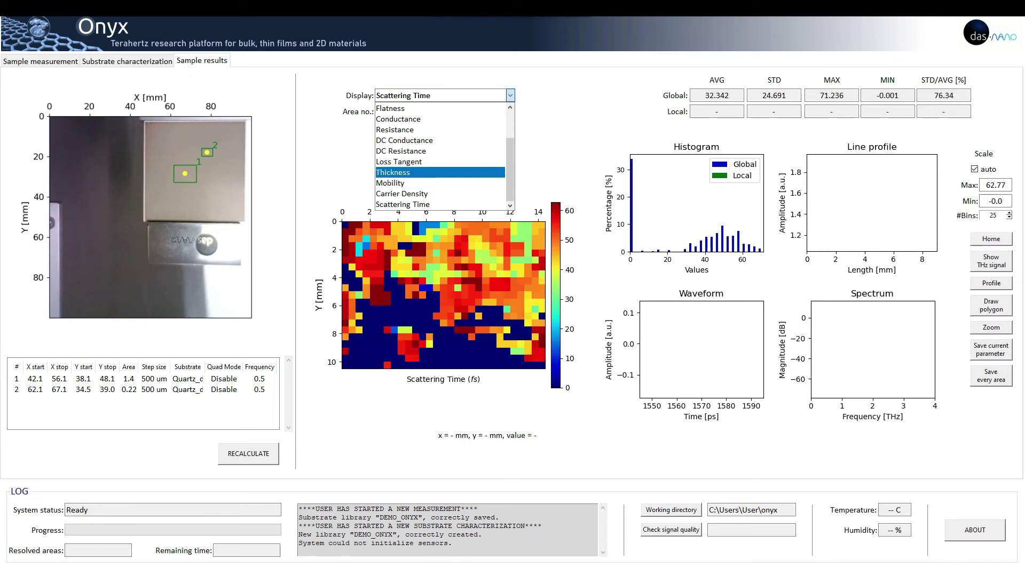
key(Down)
key(Return)
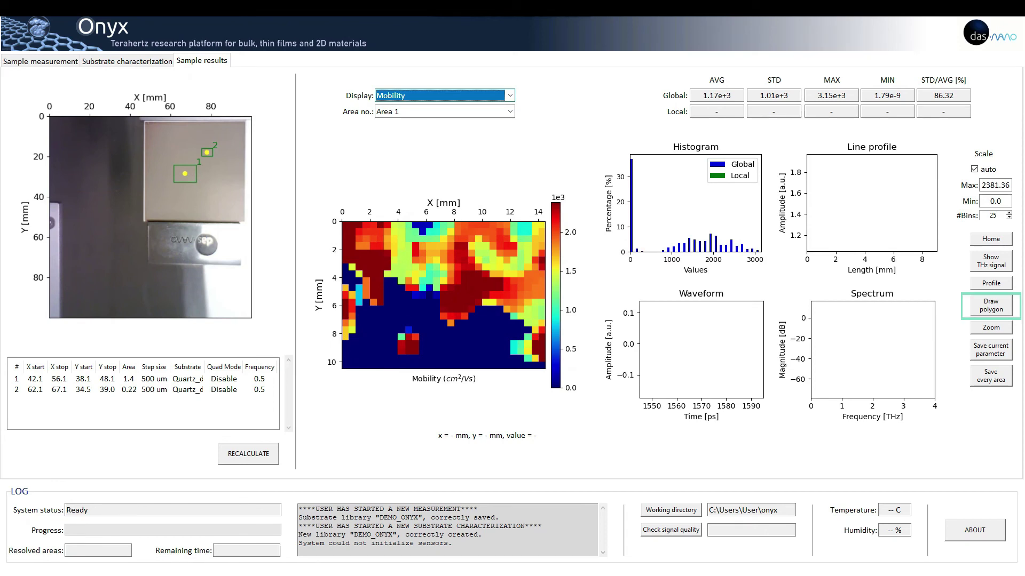
Outline a four-sided polygon about 5.5 by 3.5 mm on the upper mobility map to read its local statistics, and clear it
click(991, 305)
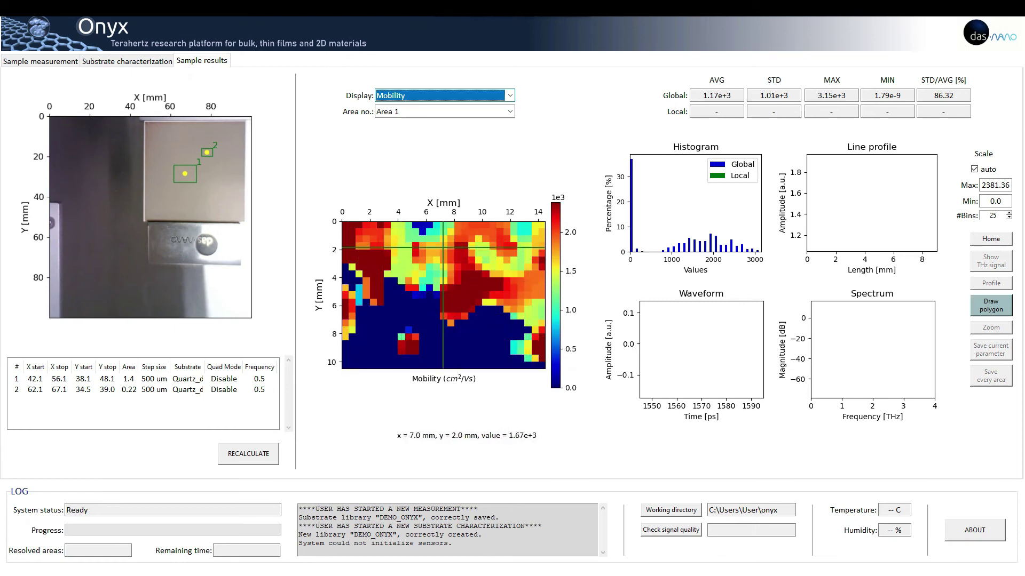
click(426, 235)
click(489, 235)
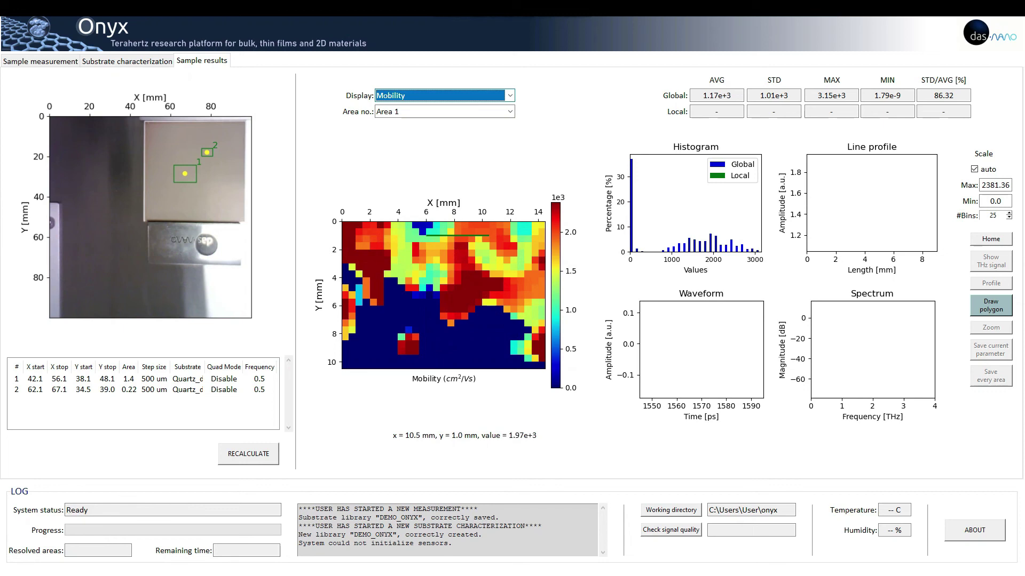
click(502, 284)
click(426, 284)
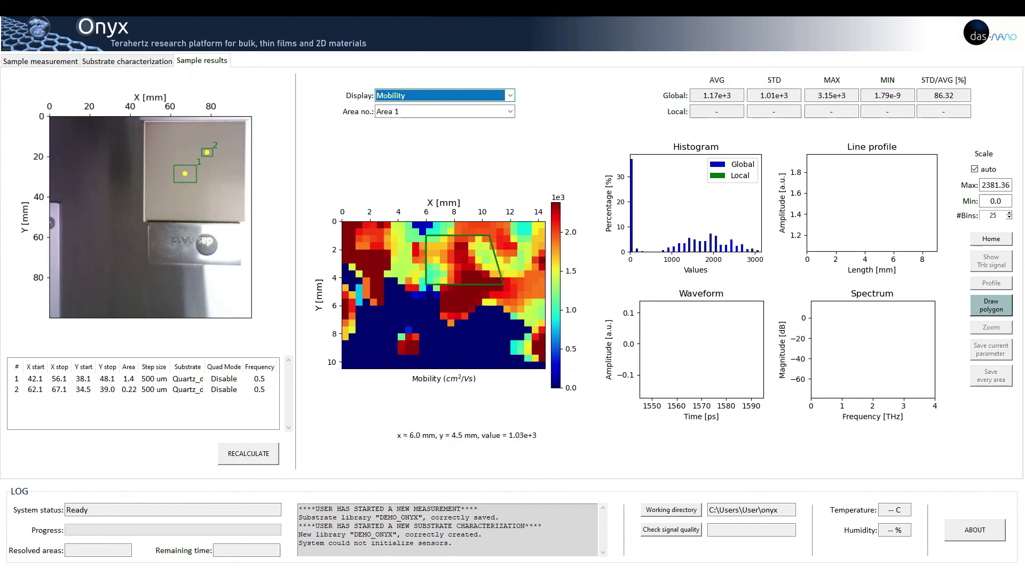
right_click(426, 284)
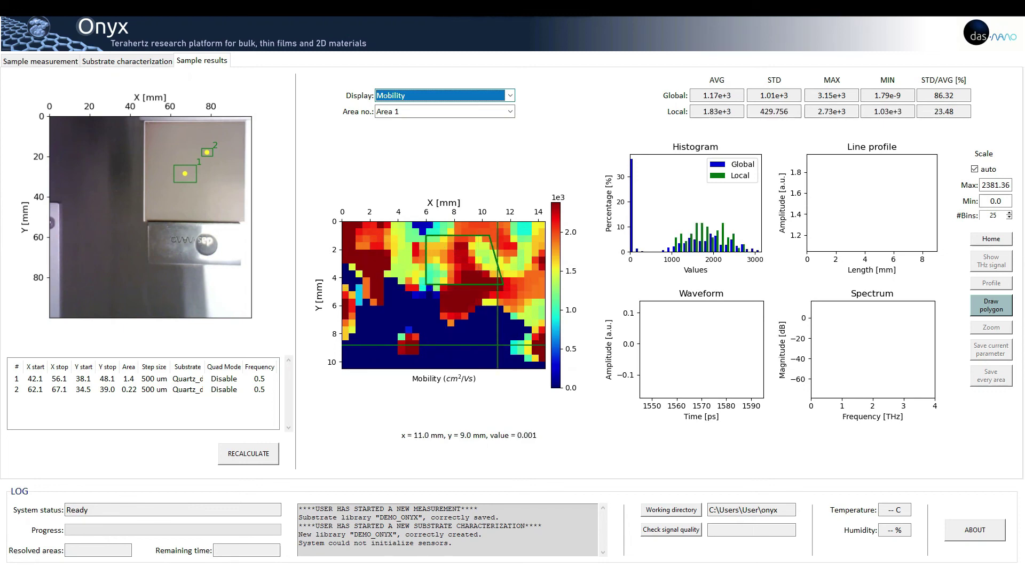
click(990, 239)
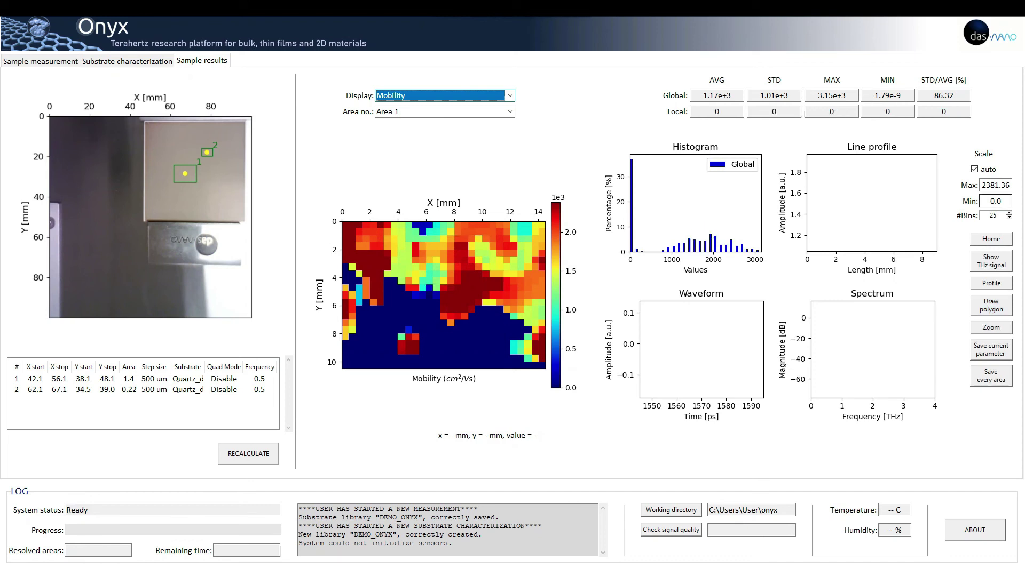
Turn off automatic scaling, try mobility color limits of 231.36 maximum and 200 minimum, and restore automatic scaling
double_click(994, 185)
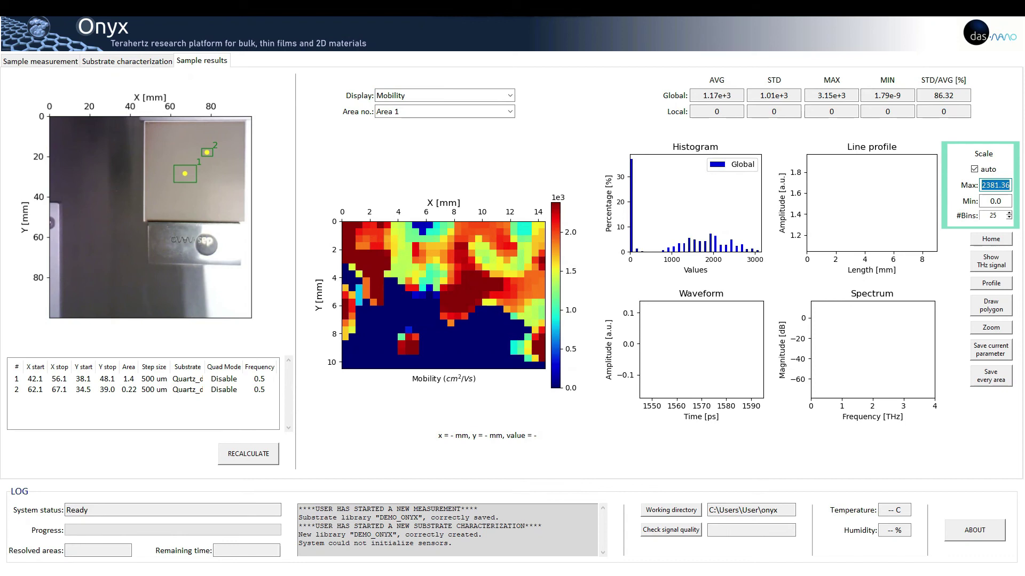
click(990, 201)
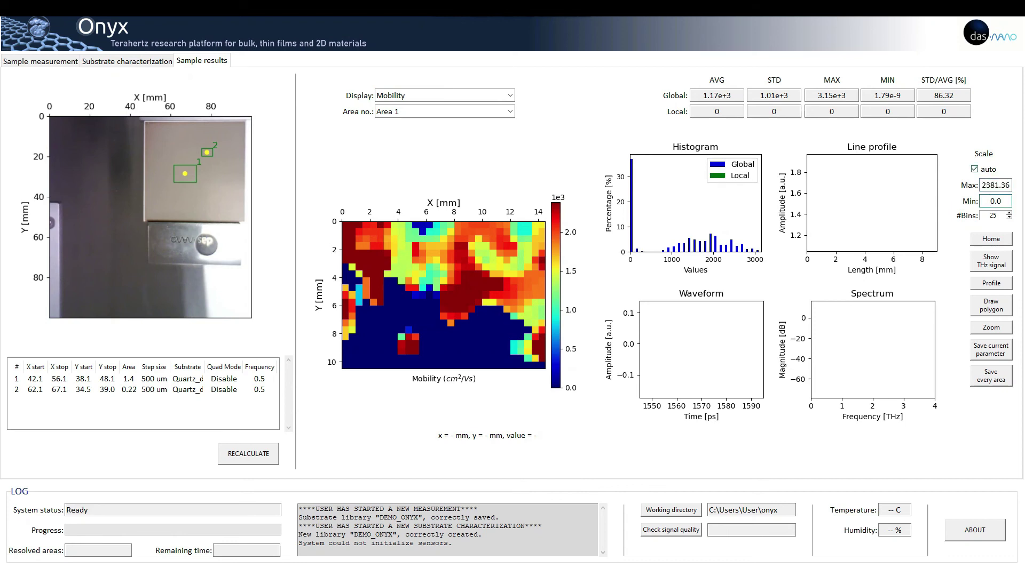
click(973, 169)
click(994, 185)
key(BackSpace)
click(1001, 201)
key(ctrl+a)
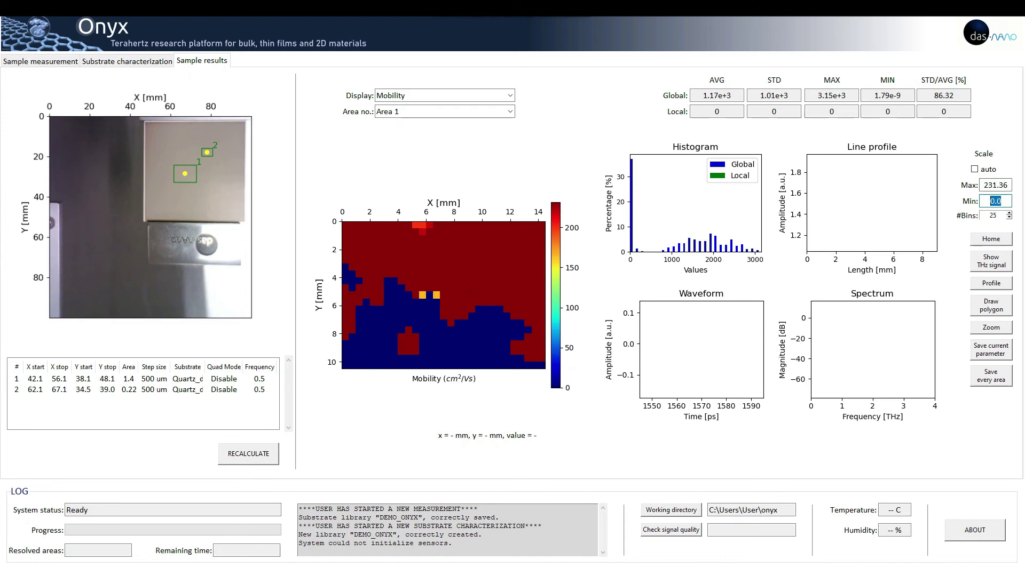
text(200)
click(1003, 185)
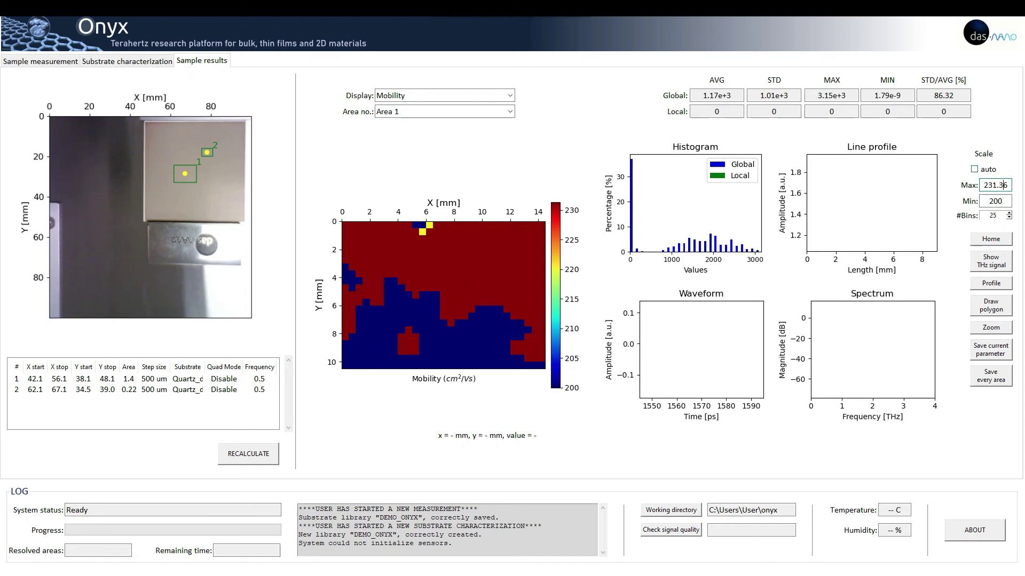
click(974, 169)
Display the Flatness map for Area 1
click(427, 95)
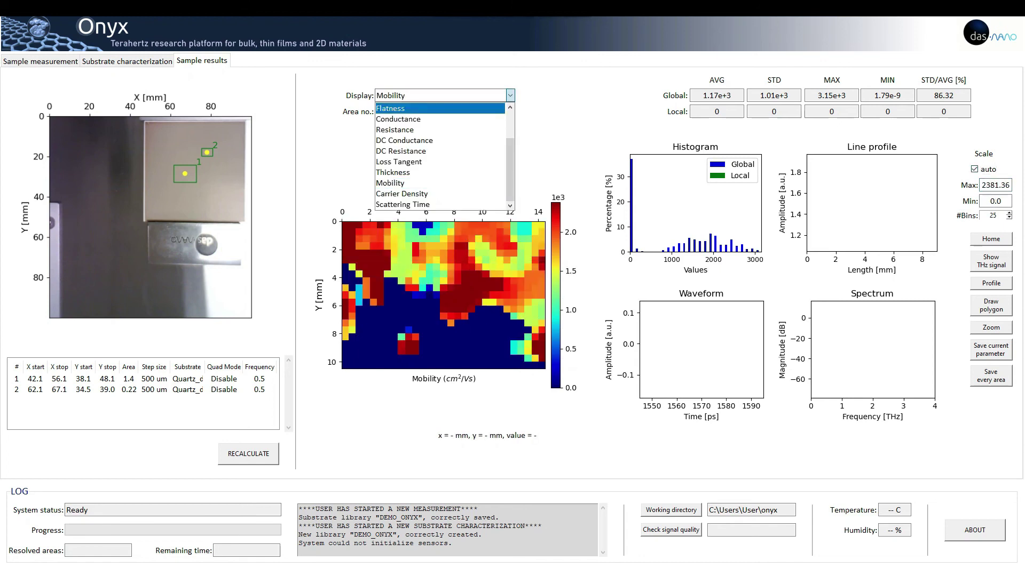
scroll(427, 130, up, 2)
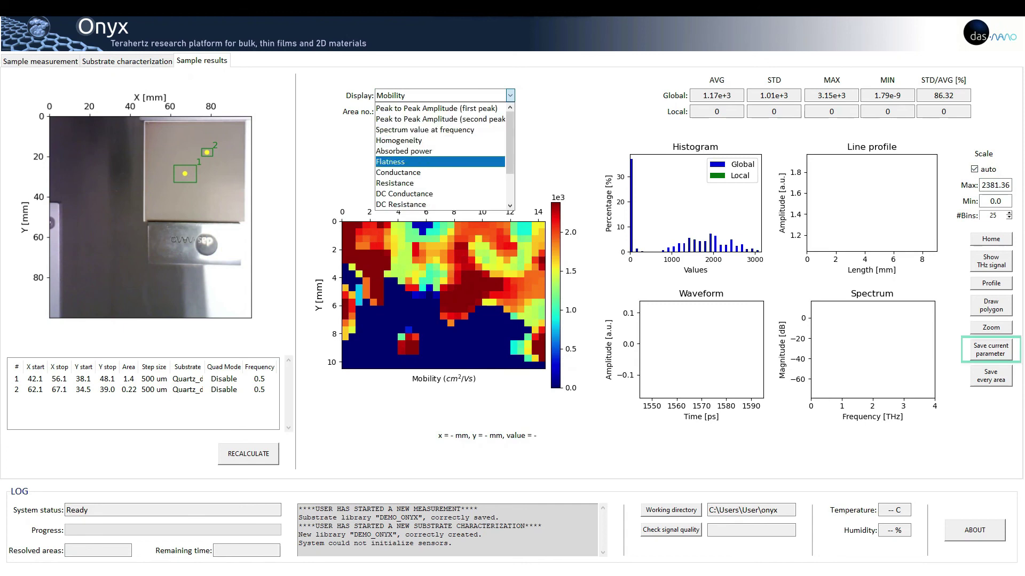
click(427, 162)
View the Absorbed power map and the Homogeneity map for Area 1
click(509, 96)
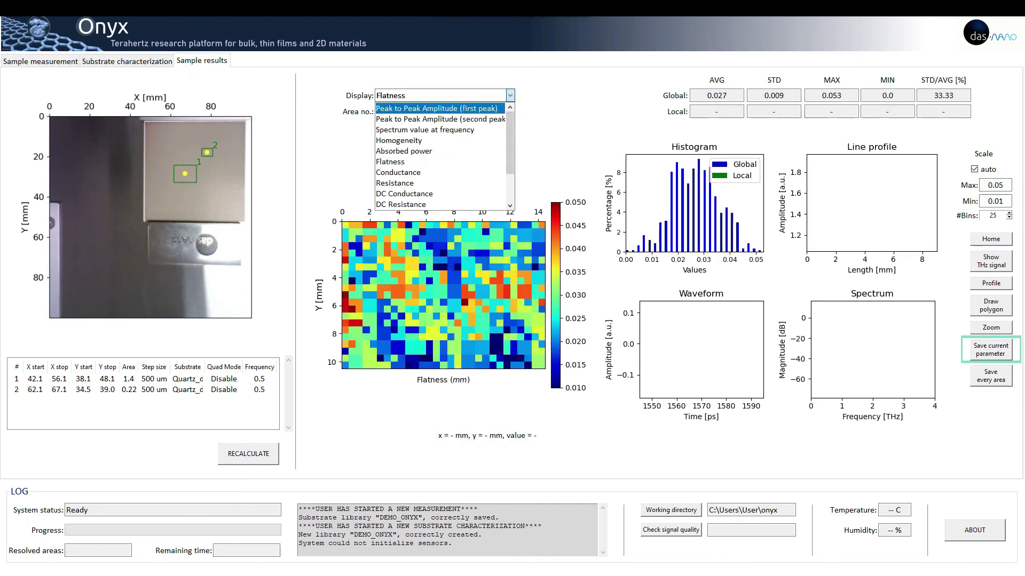
click(427, 151)
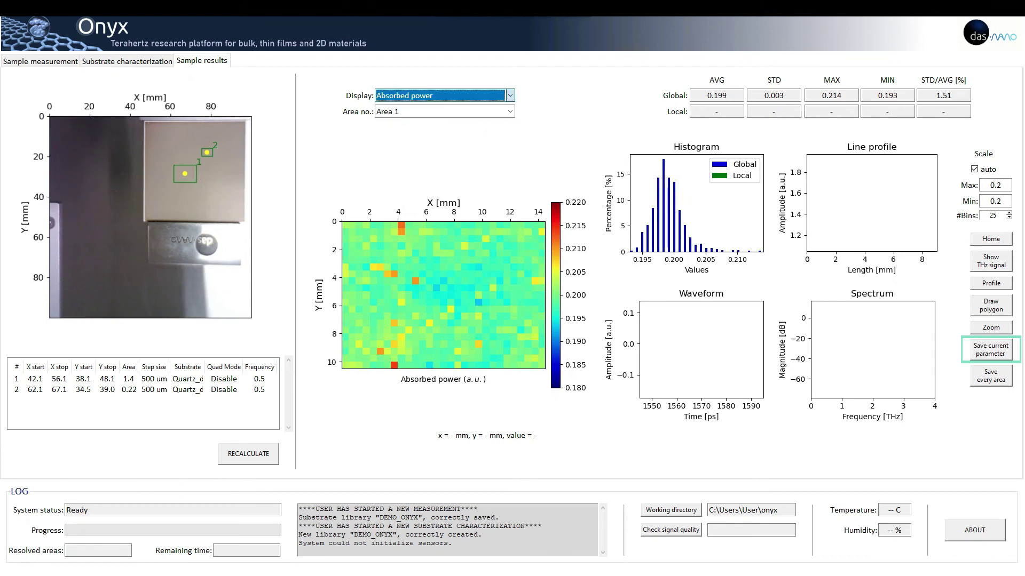
click(509, 96)
key(Return)
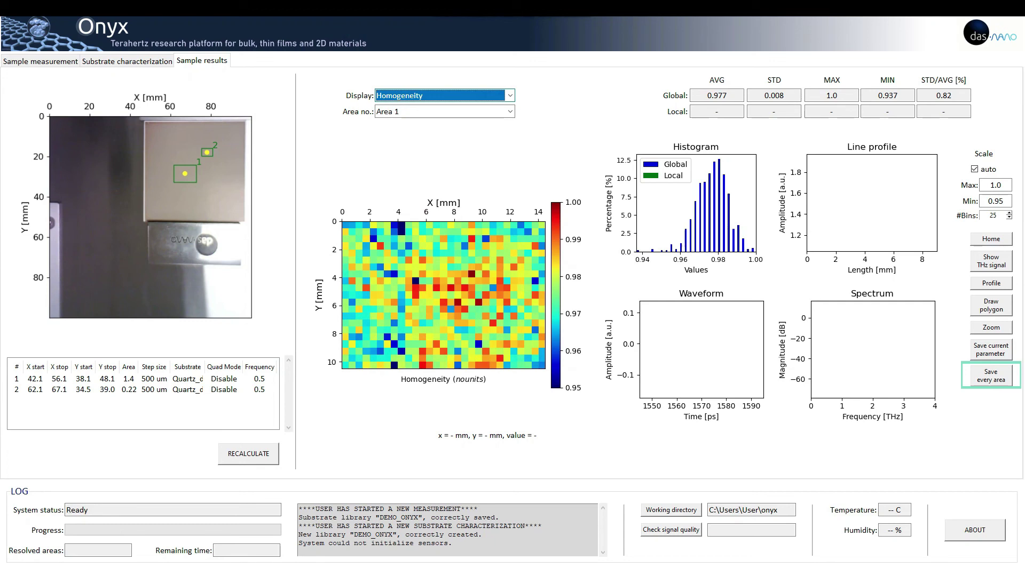
Switch the displayed results from Area 1 to Area 2
key(Tab)
key(alt+Down)
key(Down)
key(Return)
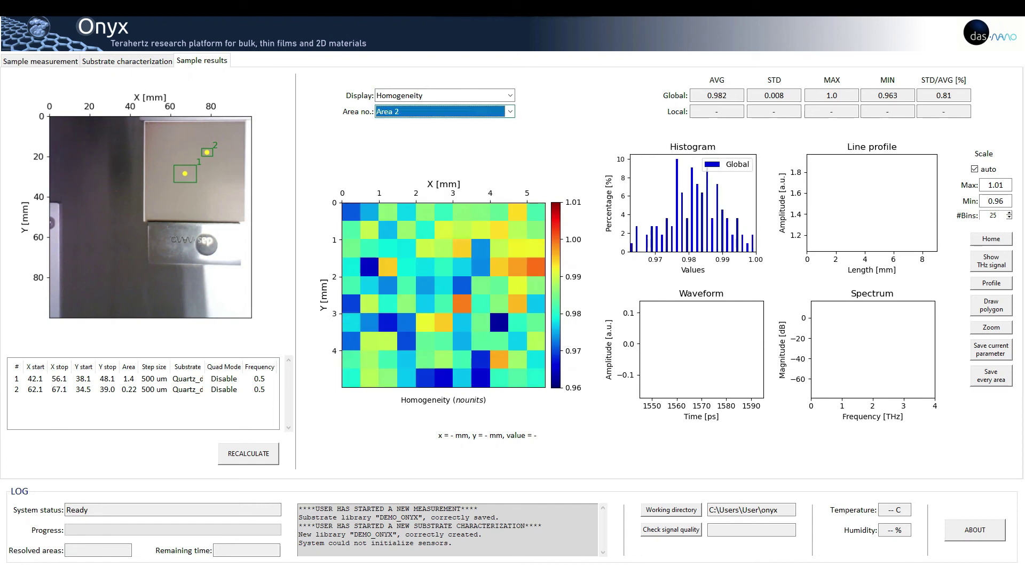
Display the Resistance map for Area 2
key(shift+Tab)
key(alt+Down)
key(Down)
key(Down)
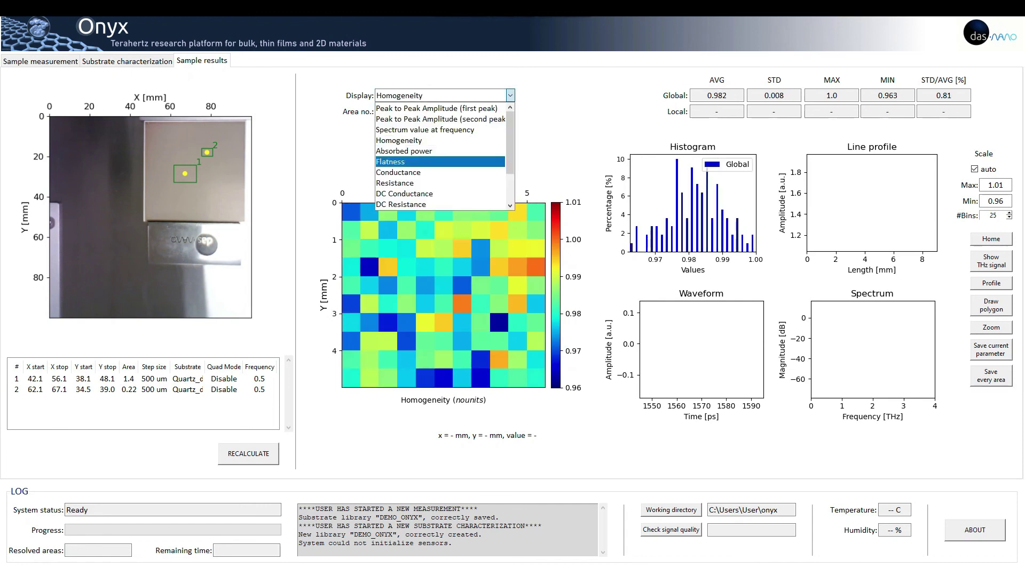
key(Return)
View the Mobility map and the Carrier Density map for Area 2
click(509, 95)
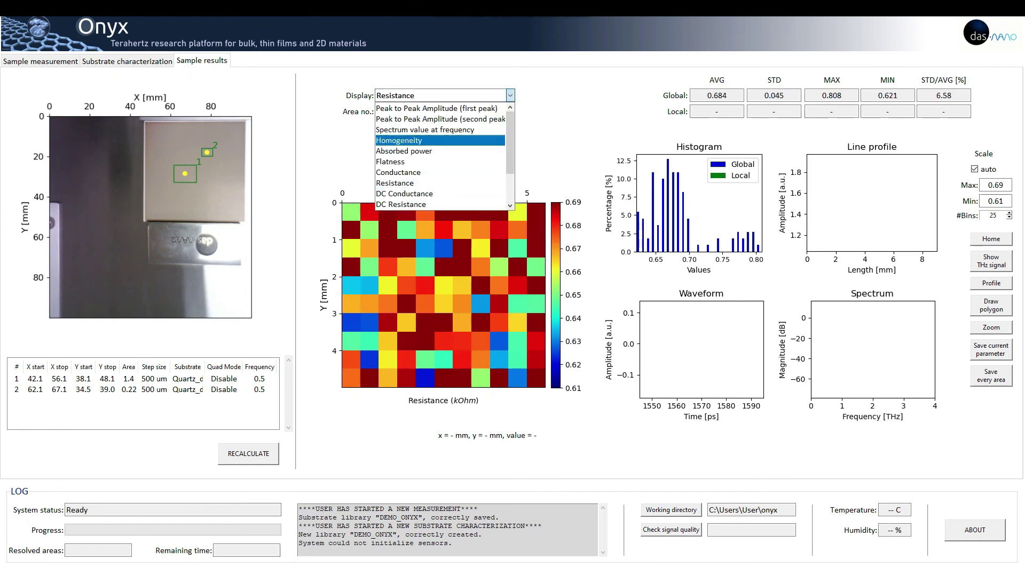
scroll(440, 128, down, 1)
click(439, 194)
key(Down)
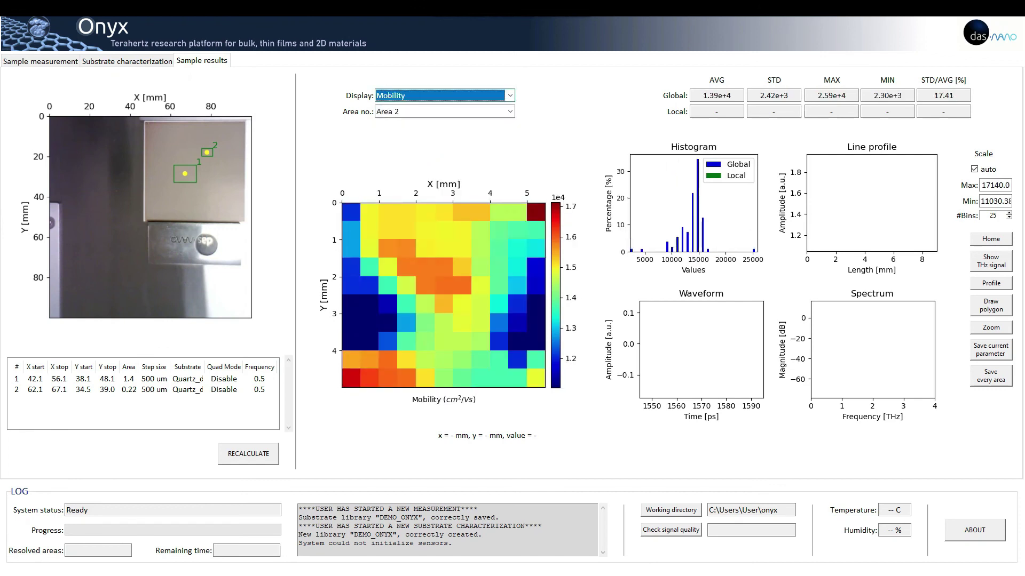
key(alt+Down)
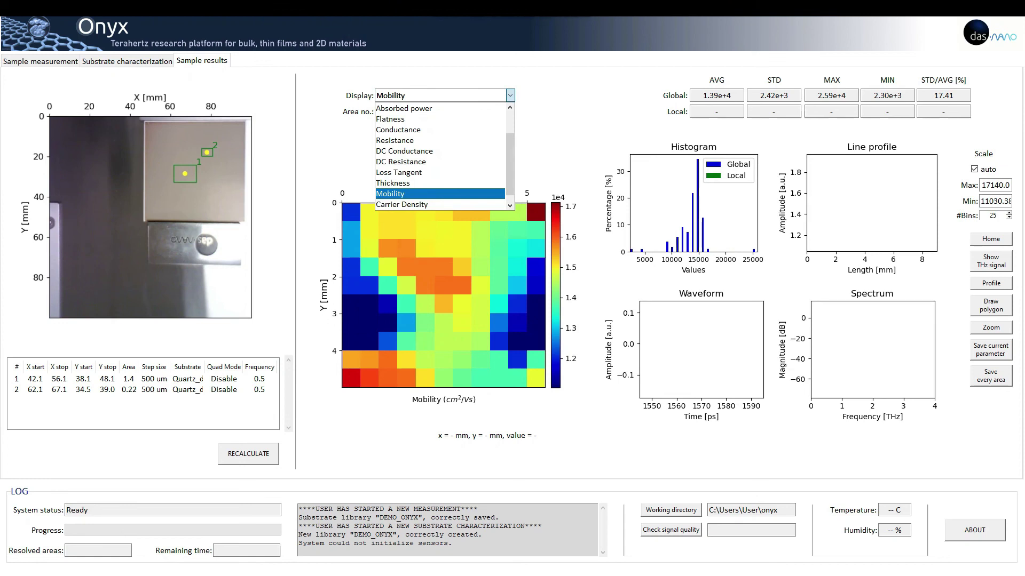
key(Down)
key(Return)
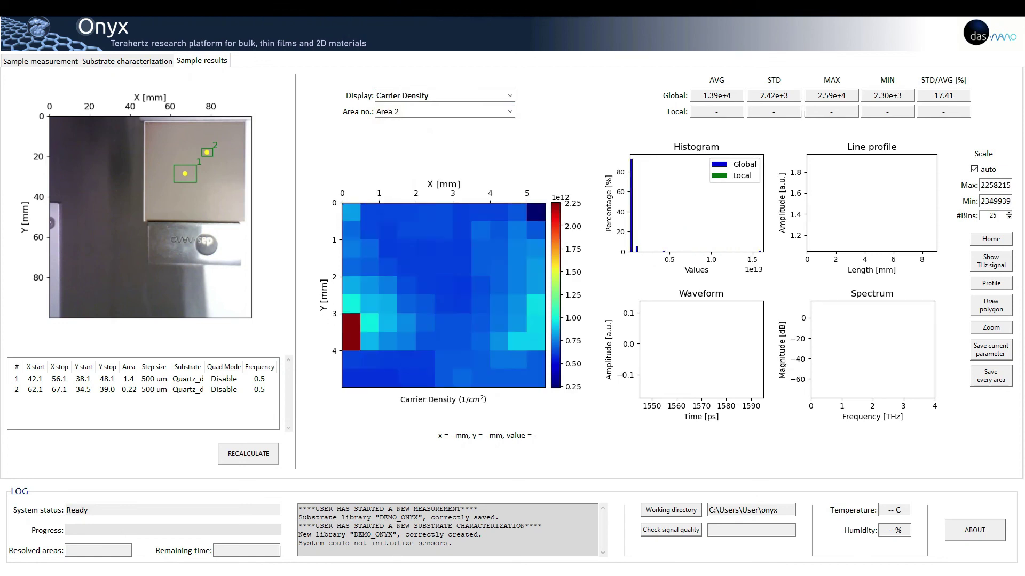
Display the Conductance map for Area 2
key(alt+Down)
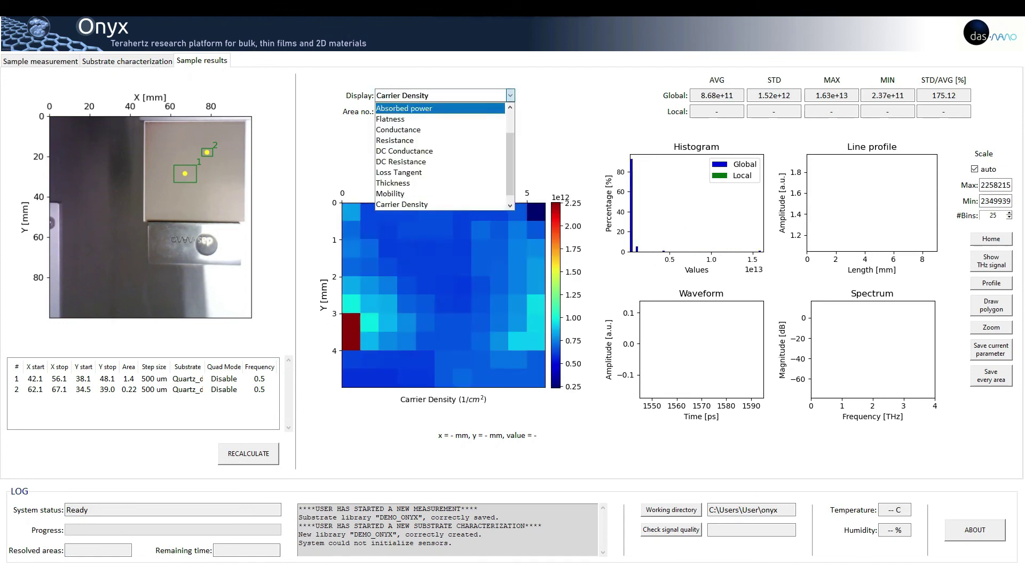
key(Down)
key(Down)
key(Return)
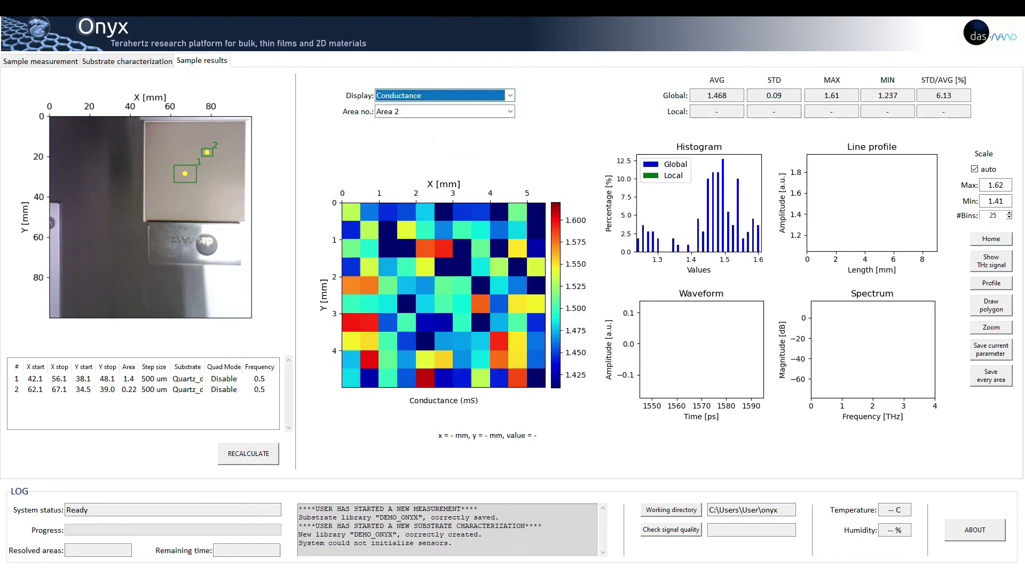